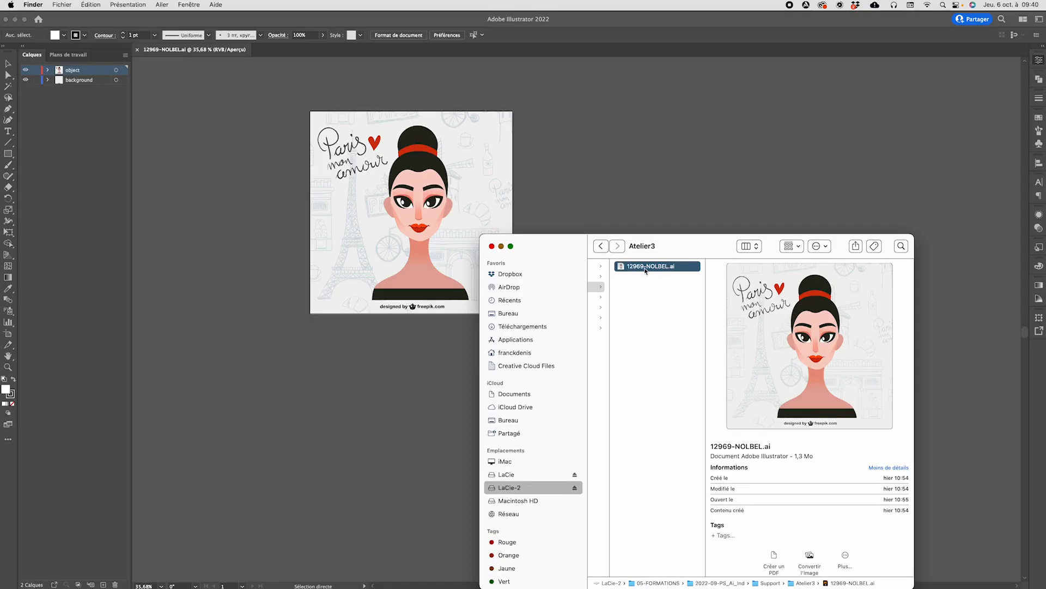
Switch to Illustrator and hide the background layer and the object layer's two lower groups, leaving only the woman's group shown.
left_click(546, 180)
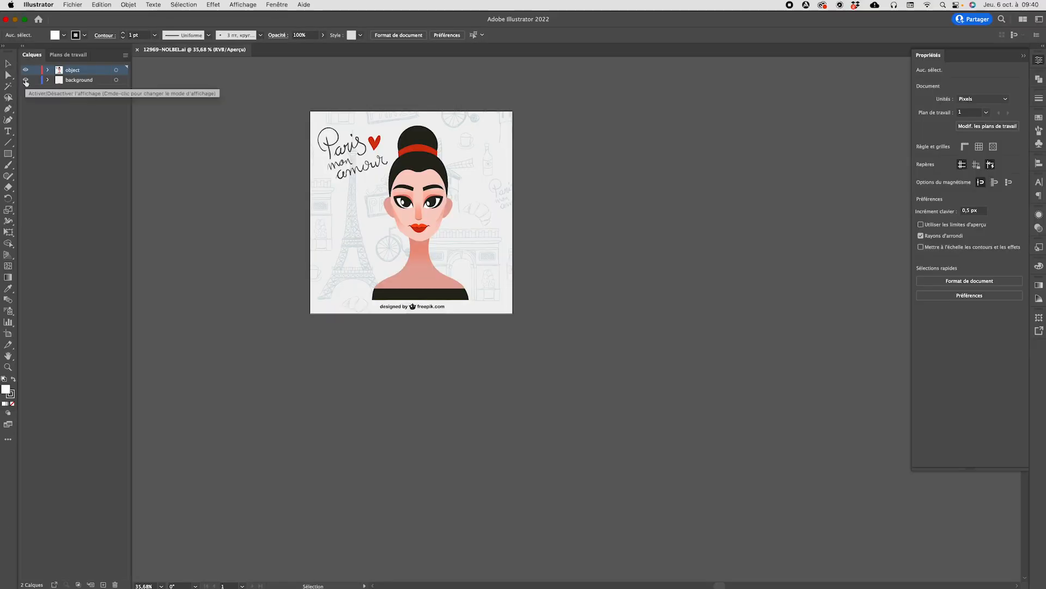
left_click(25, 80)
left_click(25, 80)
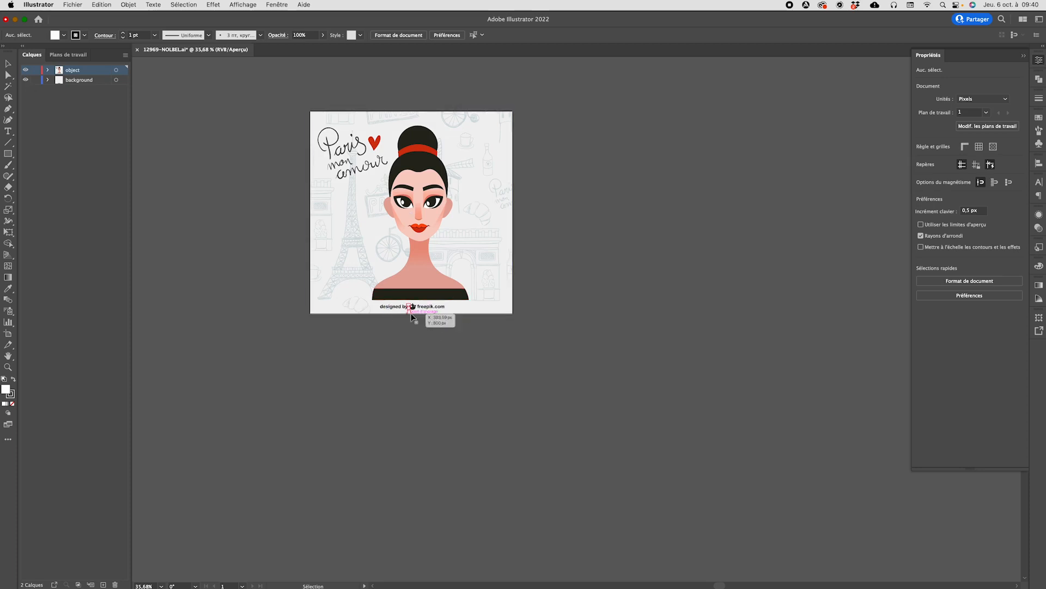
left_click(48, 72)
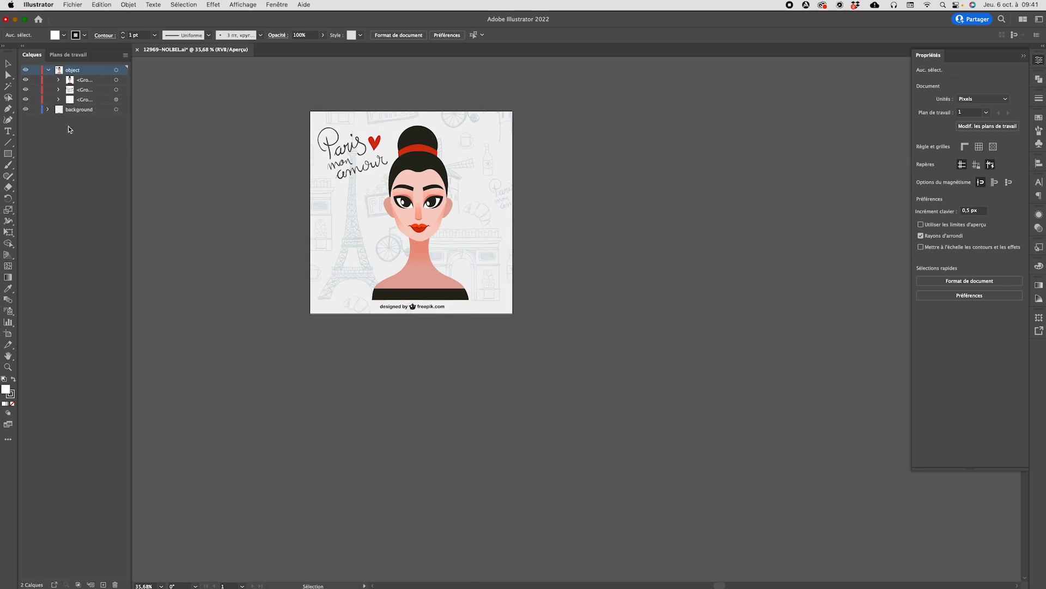
left_click(88, 83)
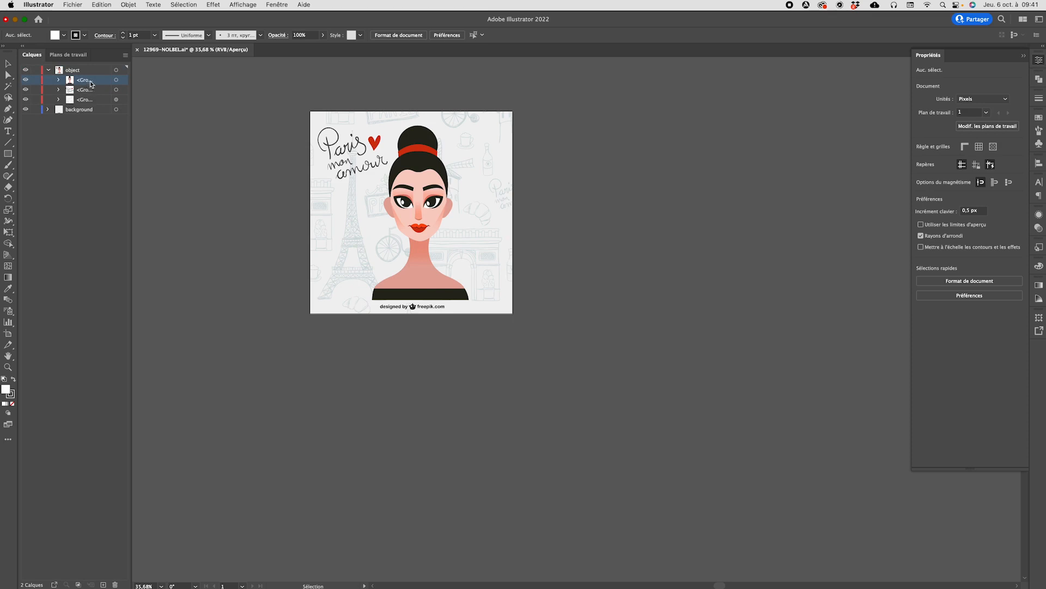
left_click(25, 90)
left_click(25, 100)
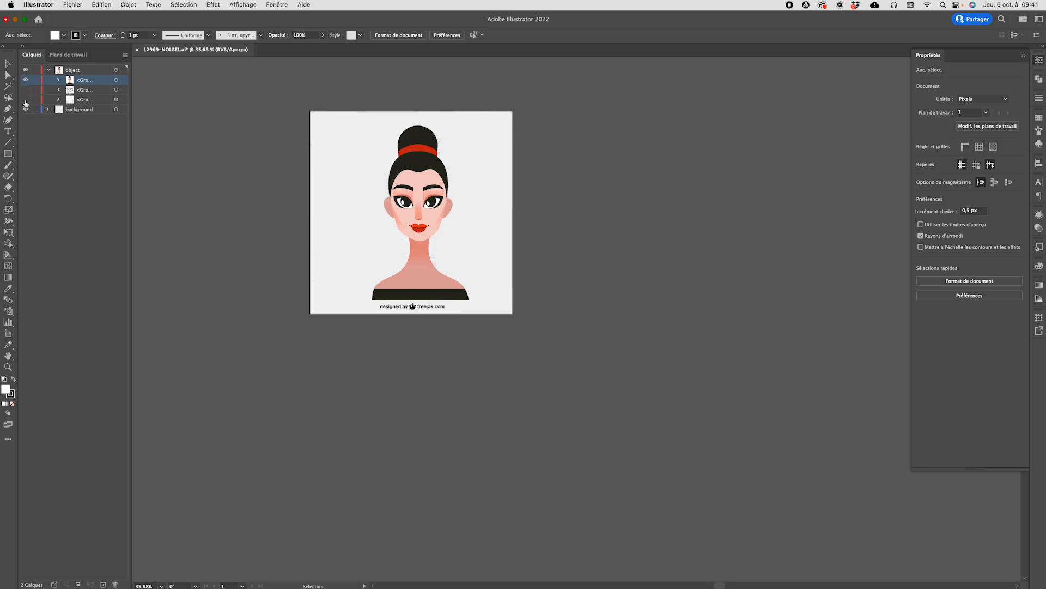
left_click(25, 110)
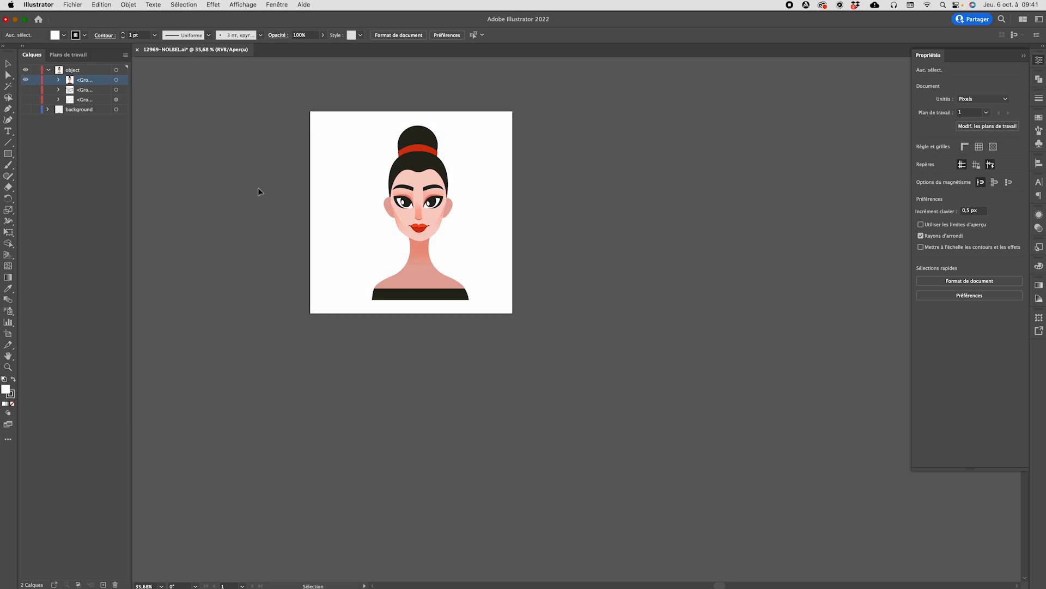
Set up a new landscape document 2160 px wide and 1216 px high.
left_click(74, 5)
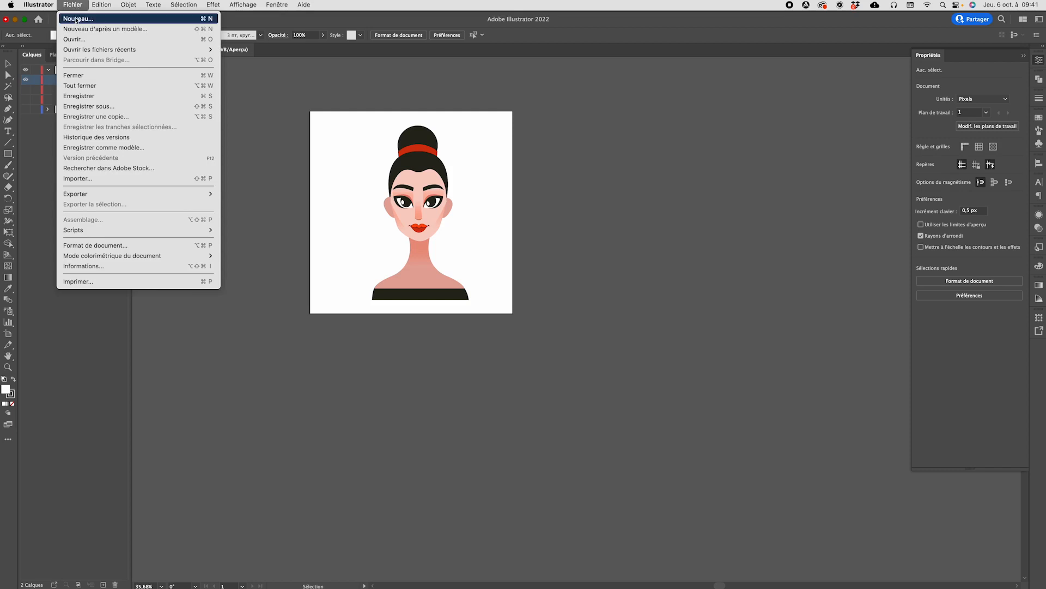
left_click(76, 19)
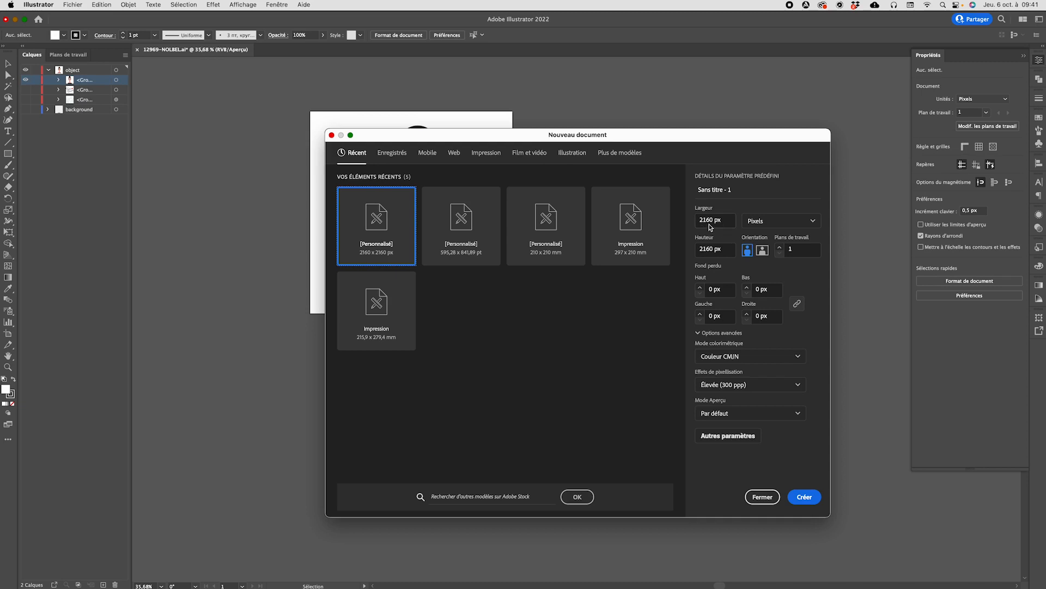
left_click(712, 248)
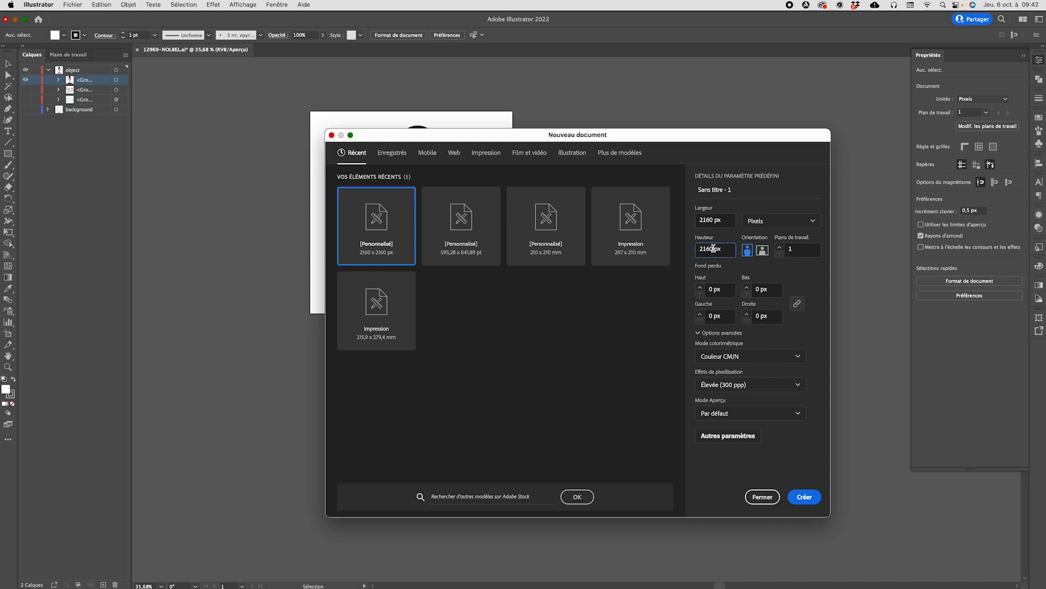
left_click_drag(712, 248, 691, 251)
type("1216")
key("Tab")
left_click(764, 254)
key("Tab")
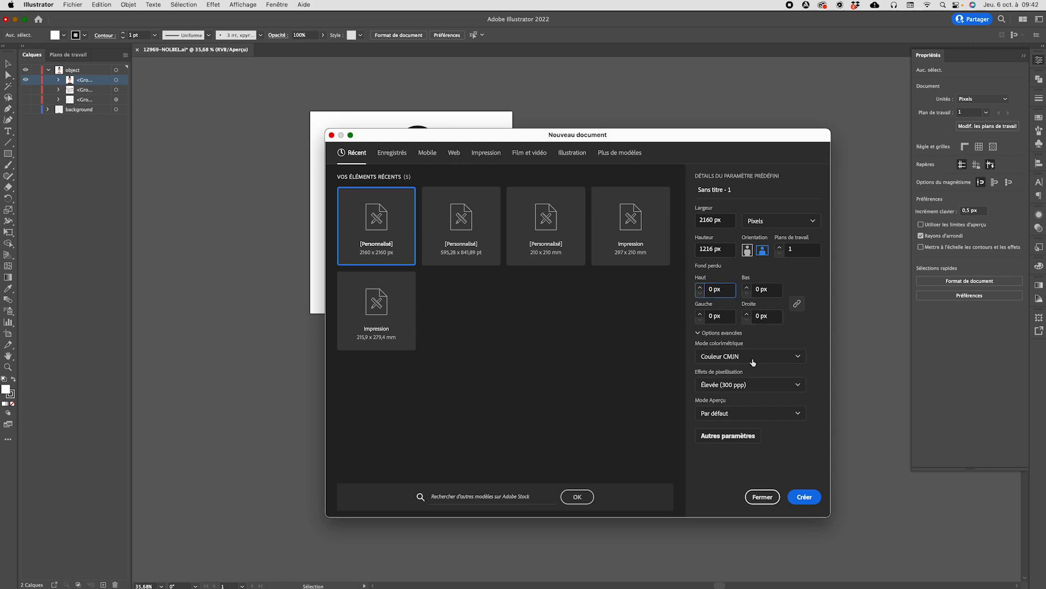
Keep the raster effects at Élevée (300 ppp) and the preview mode at Par défaut, and create the document.
left_click(759, 388)
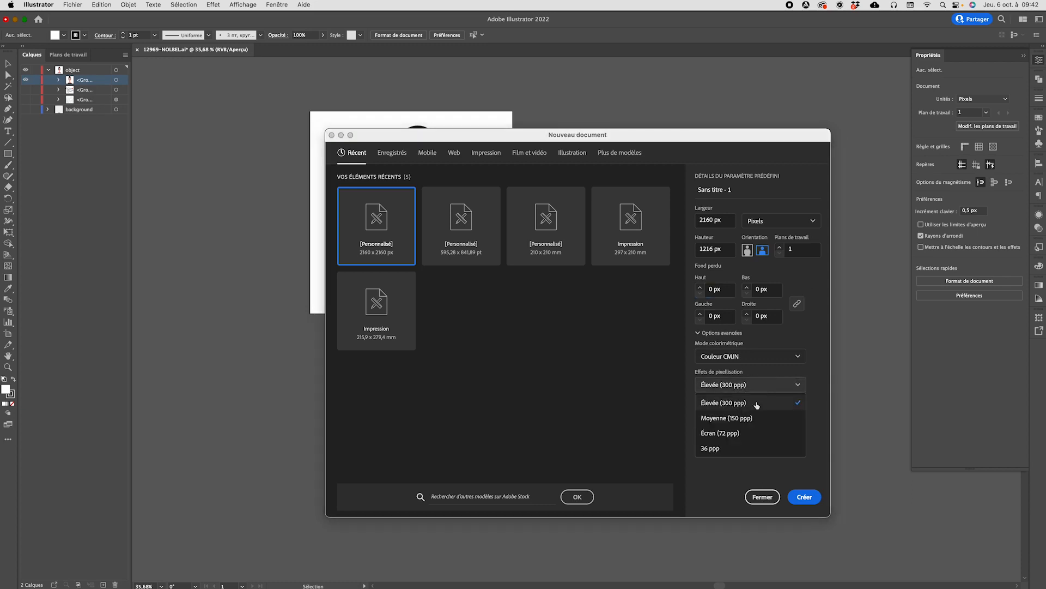
left_click(760, 403)
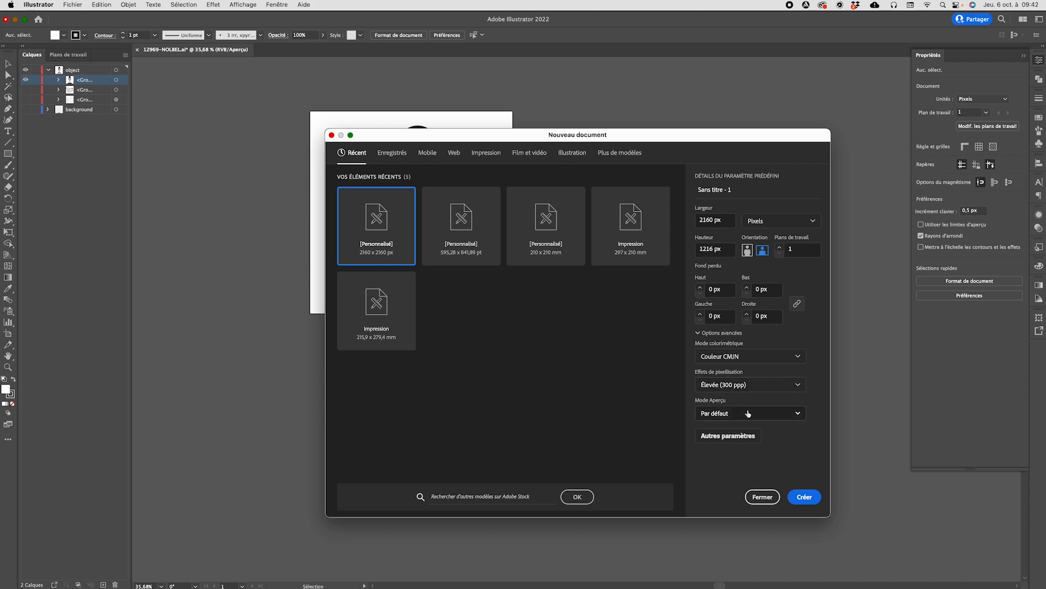
left_click(749, 413)
left_click(748, 413)
left_click(804, 497)
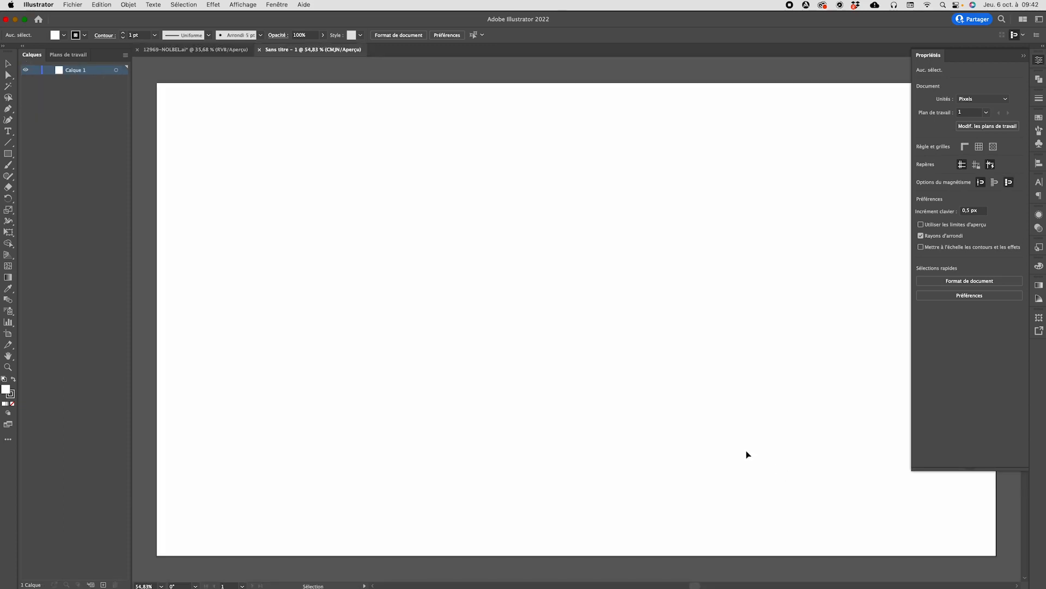
Show the rulers in the new document and rename its only layer to Femme.
key("super+minus")
key("super+minus")
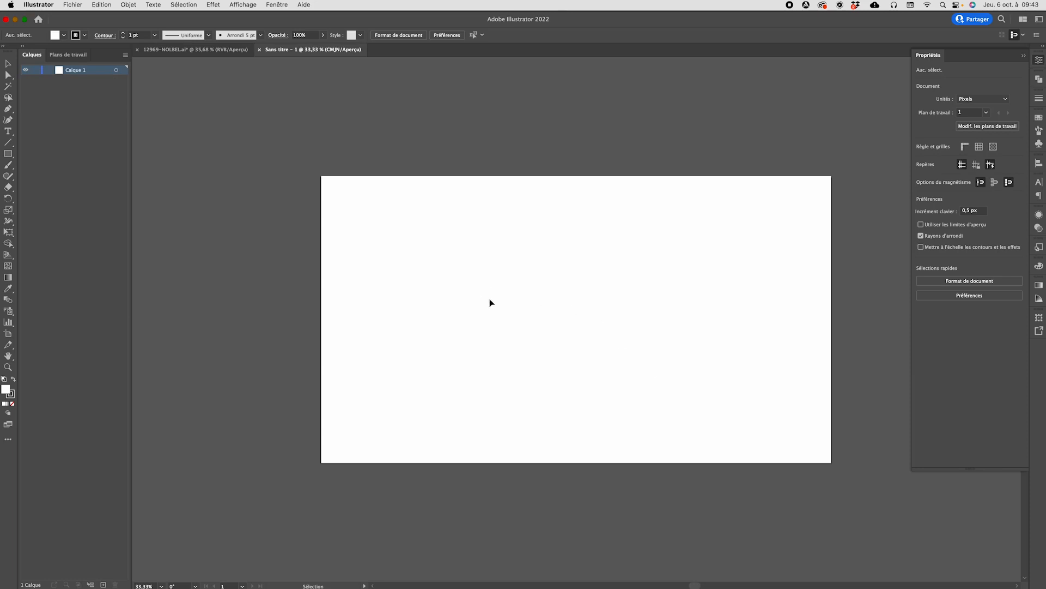
key("a")
key("super+r")
key("v")
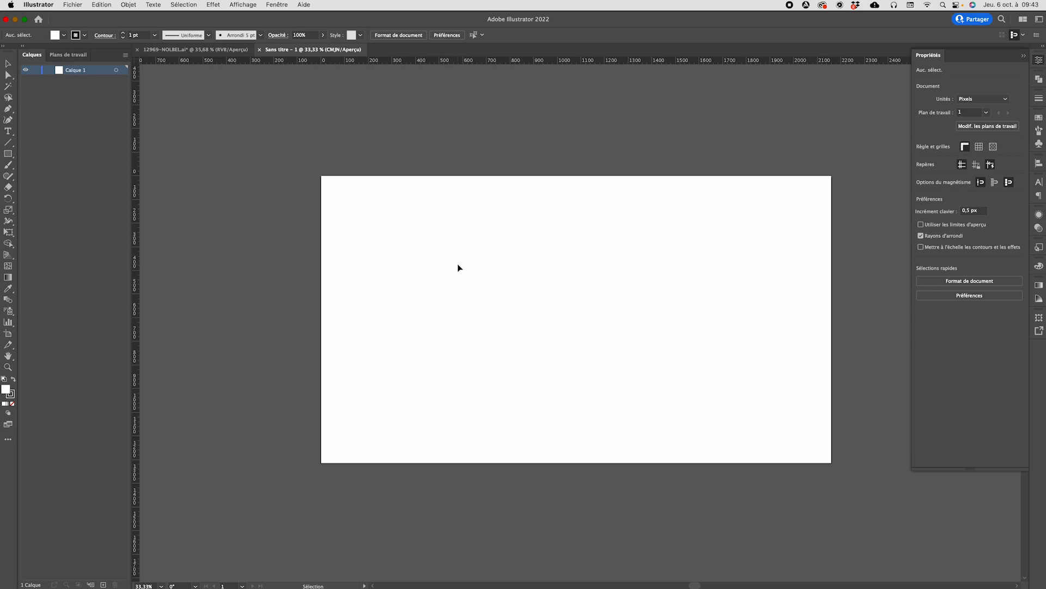
double_click(77, 69)
type("F")
key("Return")
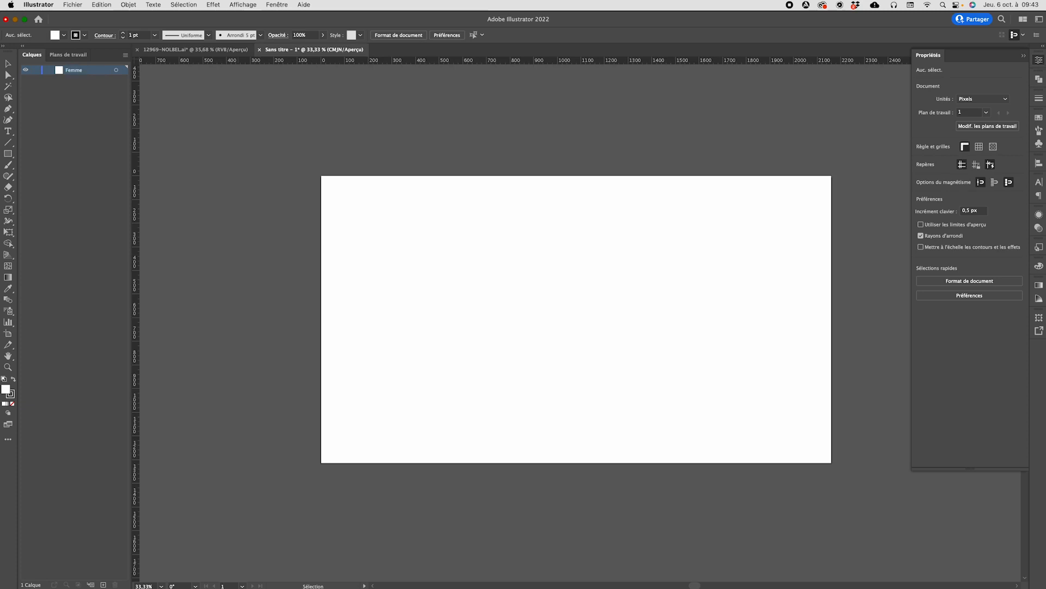
Copy the woman's group from 12969-NOLBEL.ai and paste it into the new document.
left_click(180, 50)
left_click(413, 165)
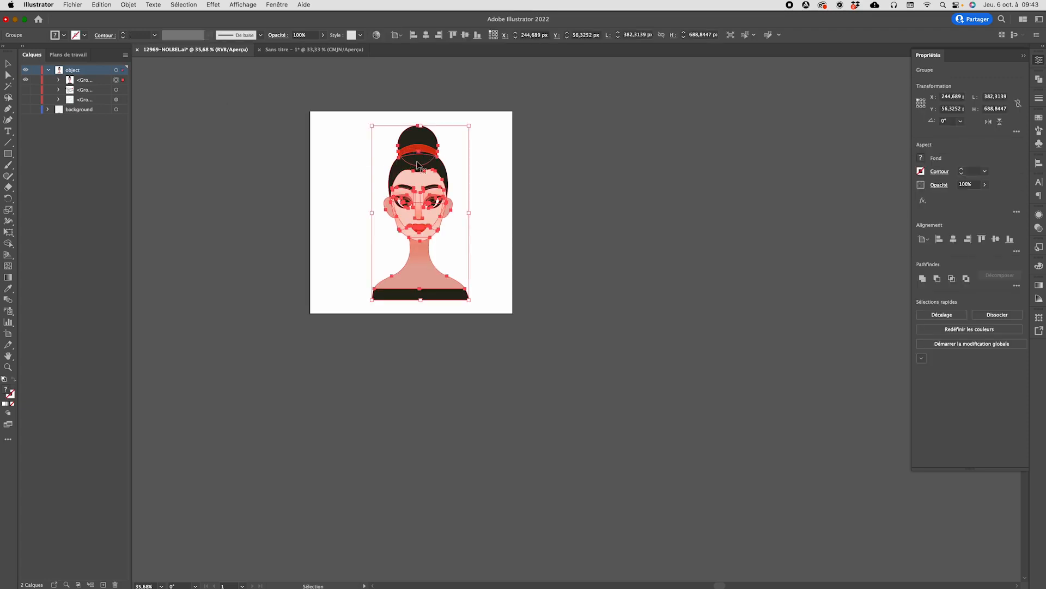
right_click(418, 164)
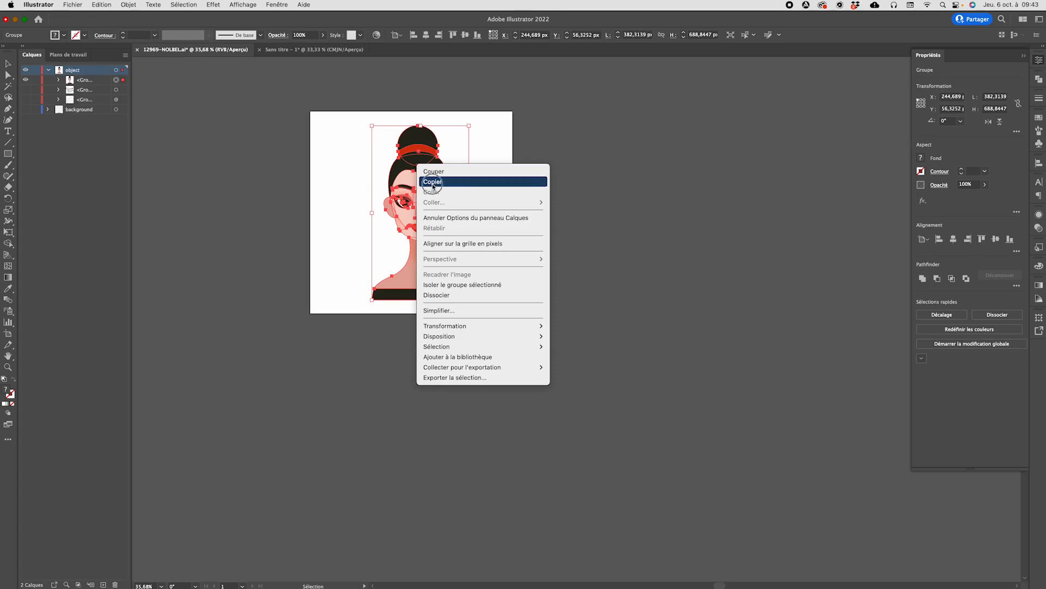
left_click(433, 183)
left_click(288, 50)
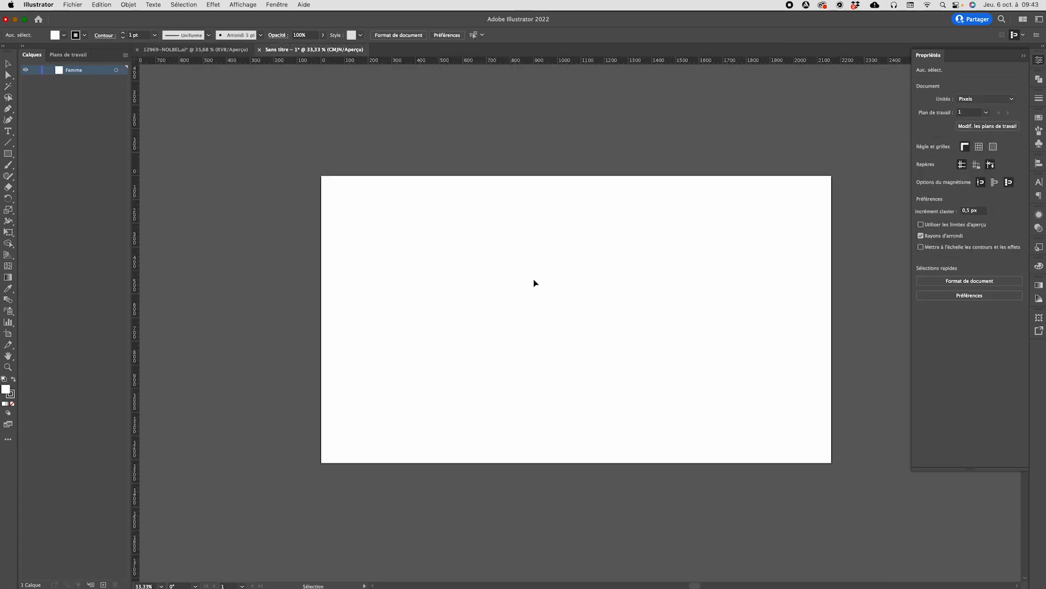
right_click(482, 292)
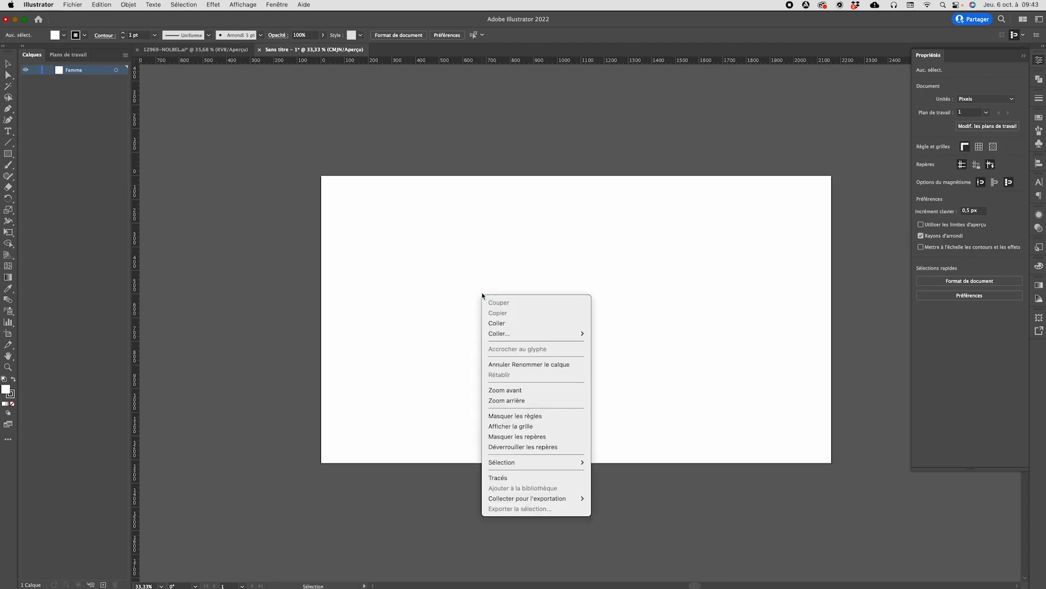
left_click(512, 328)
left_click(499, 328)
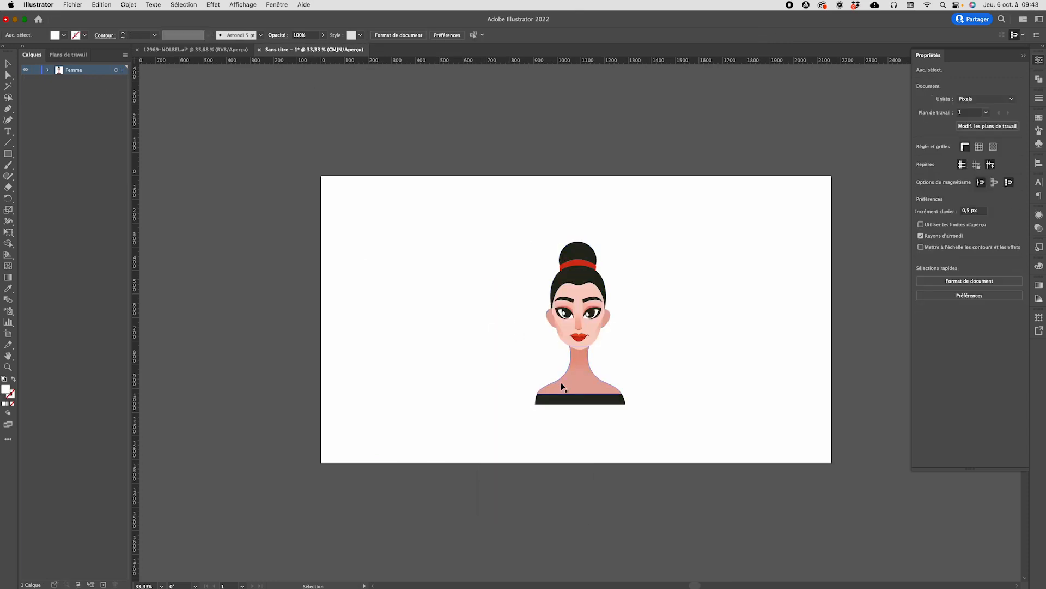
Move the woman to the artboard's lower-left area and scale her up proportionally to nearly the artboard's full height.
left_click_drag(580, 385, 391, 446)
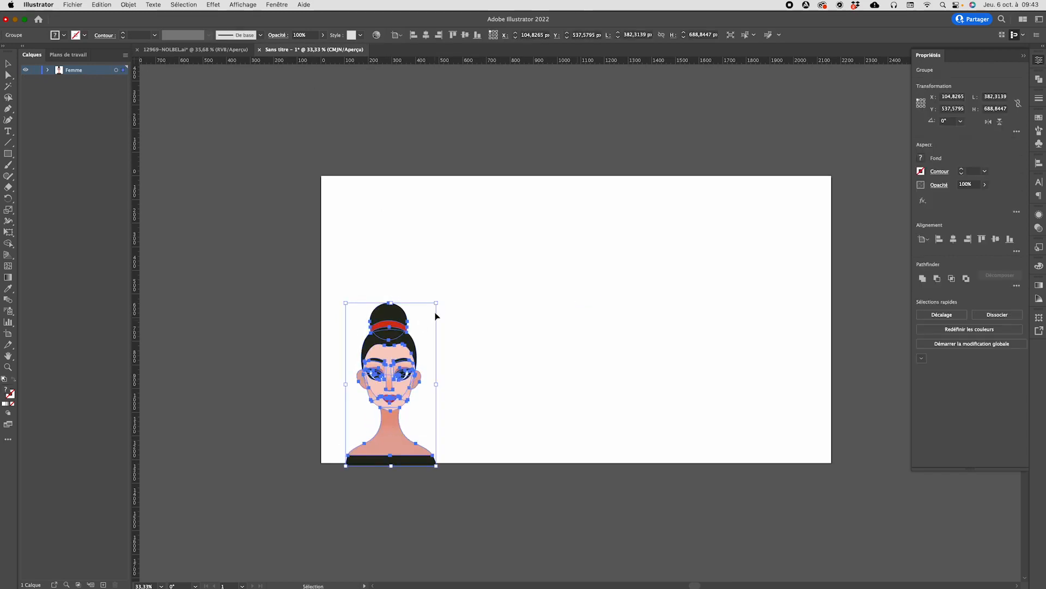
left_click_drag(438, 304, 438, 304)
left_click(436, 304)
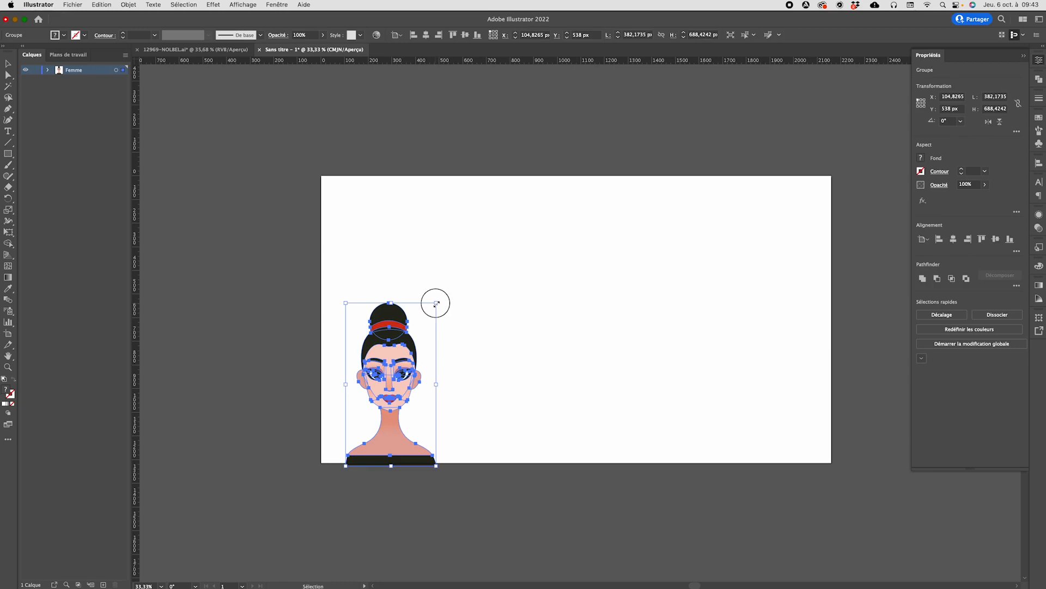
left_click_drag(435, 304, 613, 198)
left_click(527, 310)
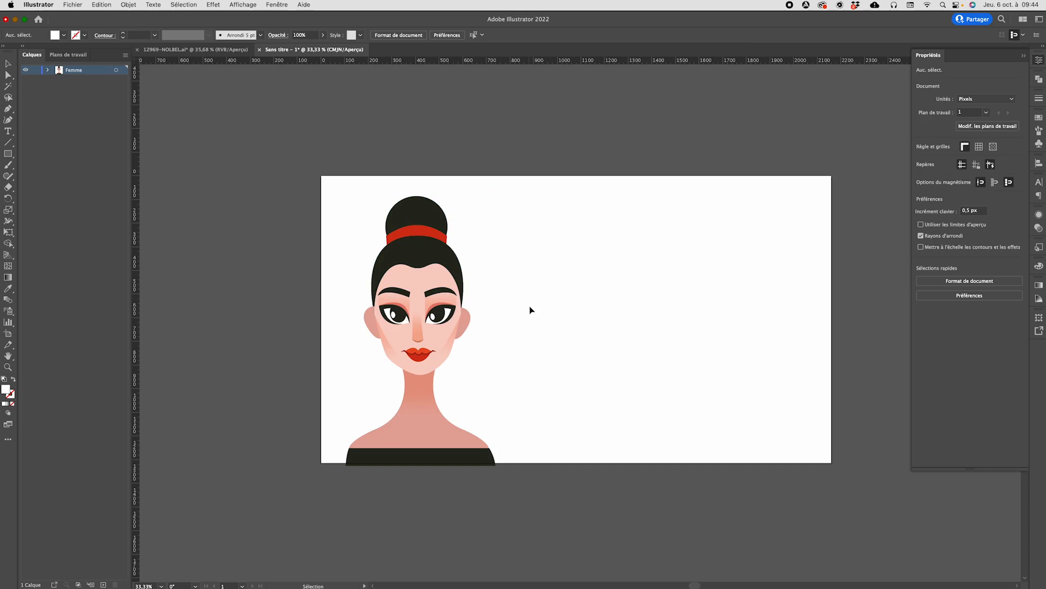
Close the source document 12969-NOLBEL.ai without saving its changes.
left_click(163, 49)
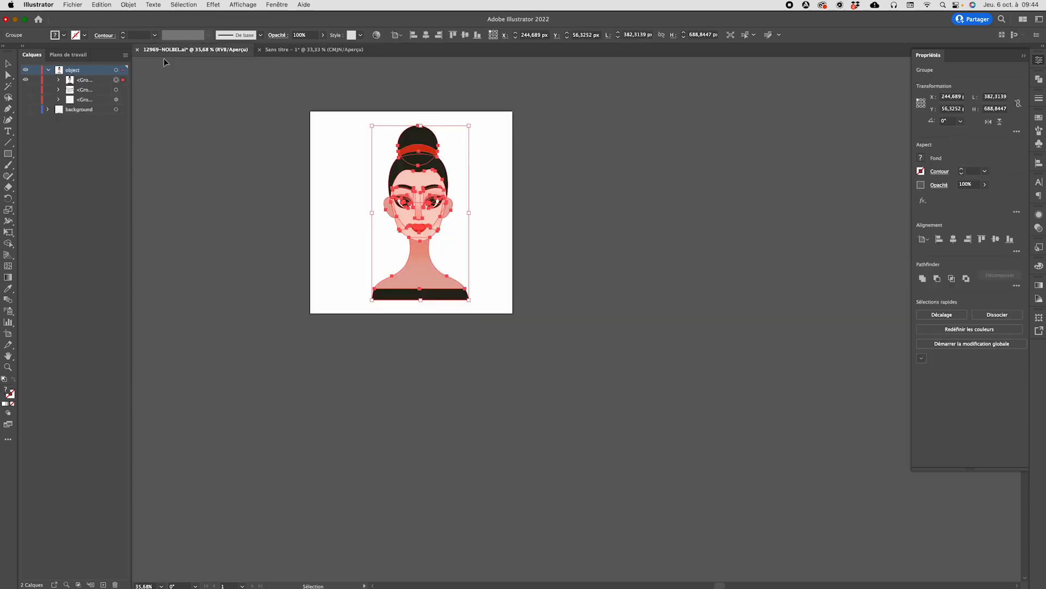
left_click(137, 50)
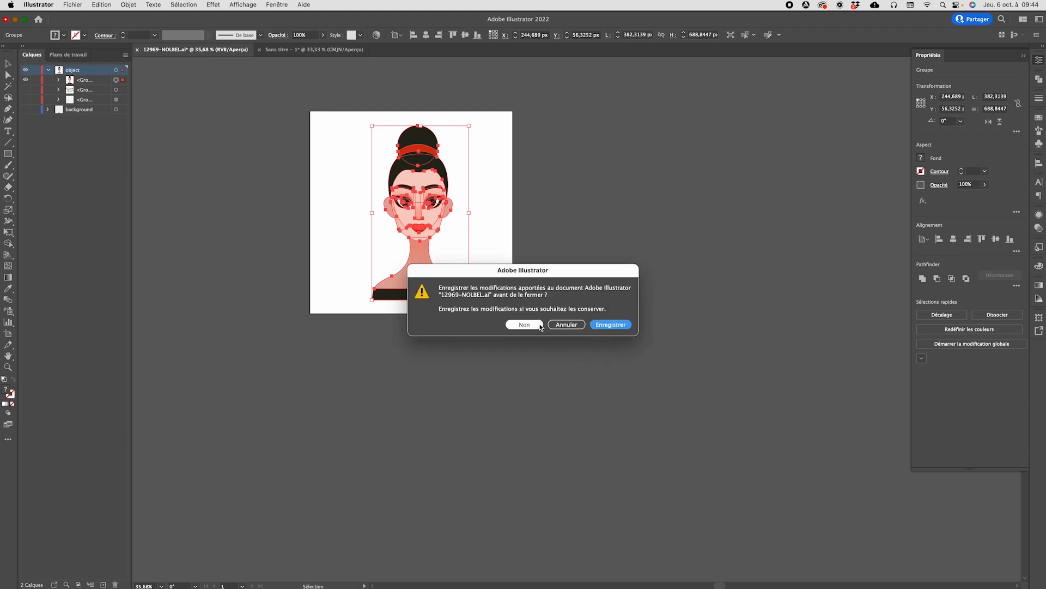
left_click(523, 325)
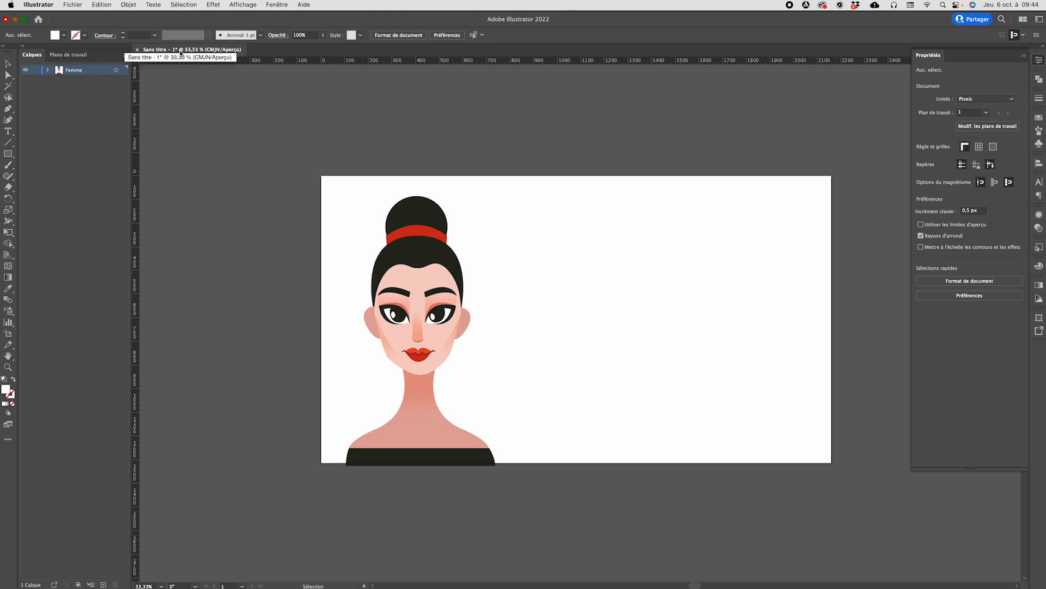
Start saving the new document under a new name, with the Atelier3 folder inside Support as the destination.
left_click(72, 5)
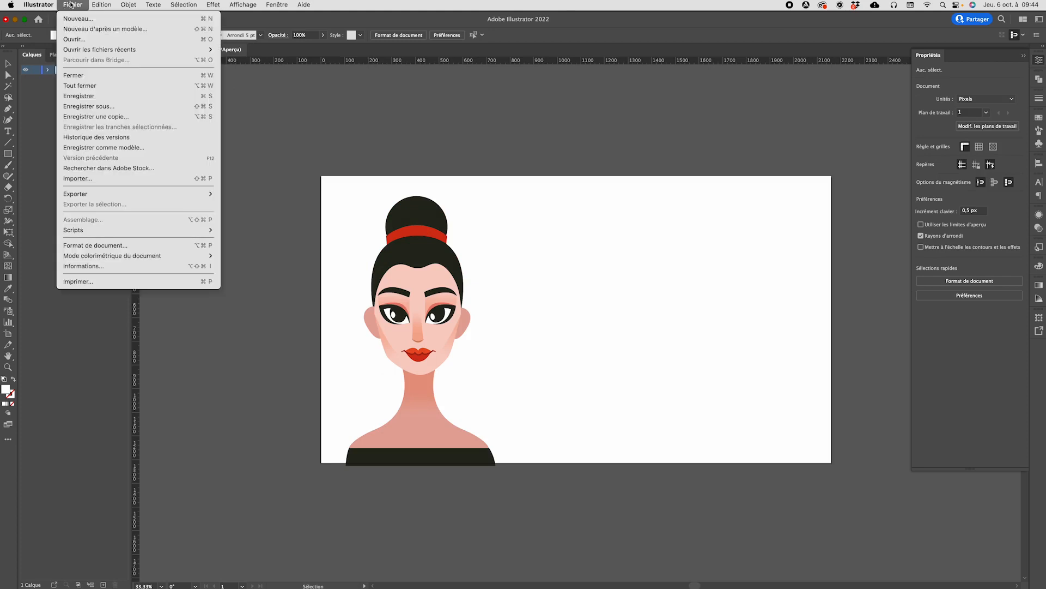
left_click(98, 107)
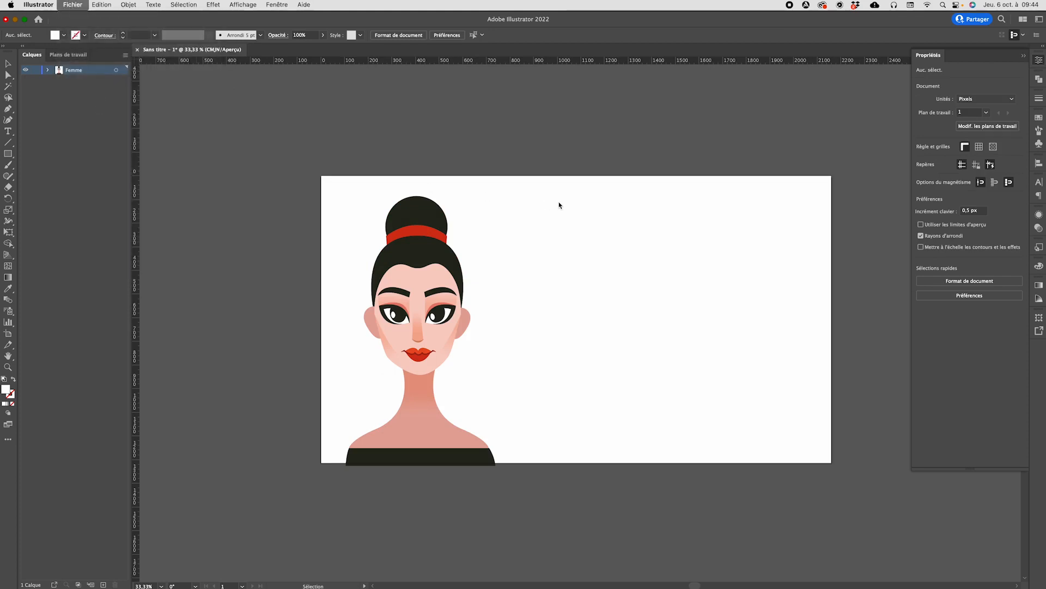
left_click(565, 161)
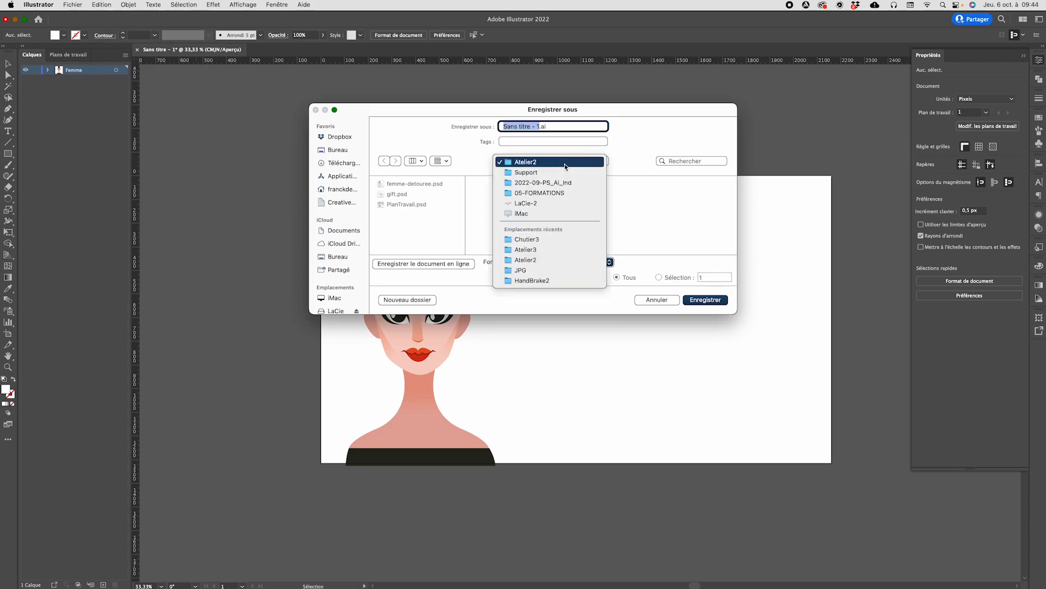
left_click(566, 172)
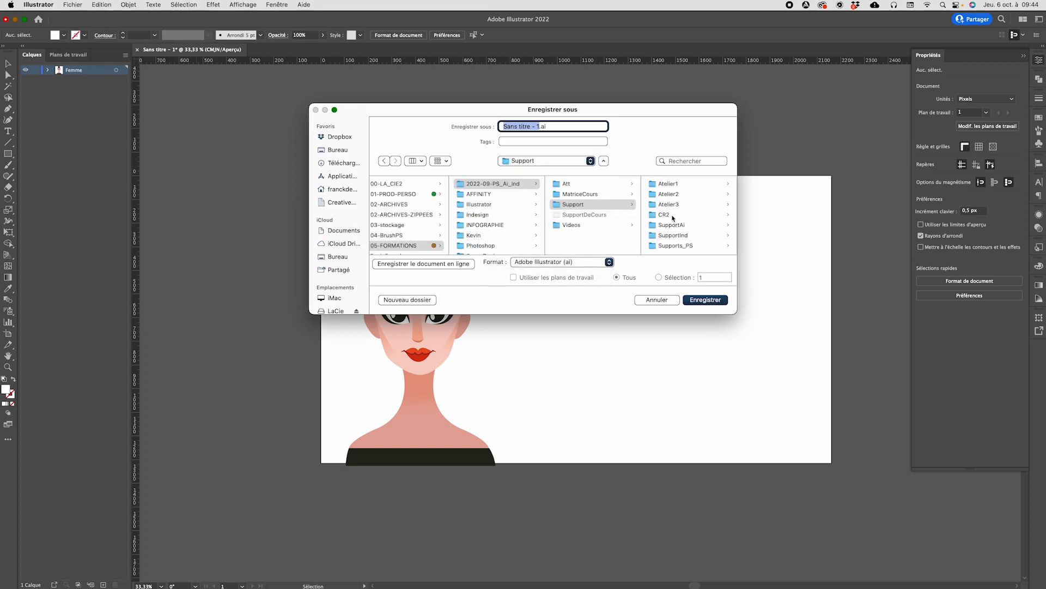
left_click(673, 206)
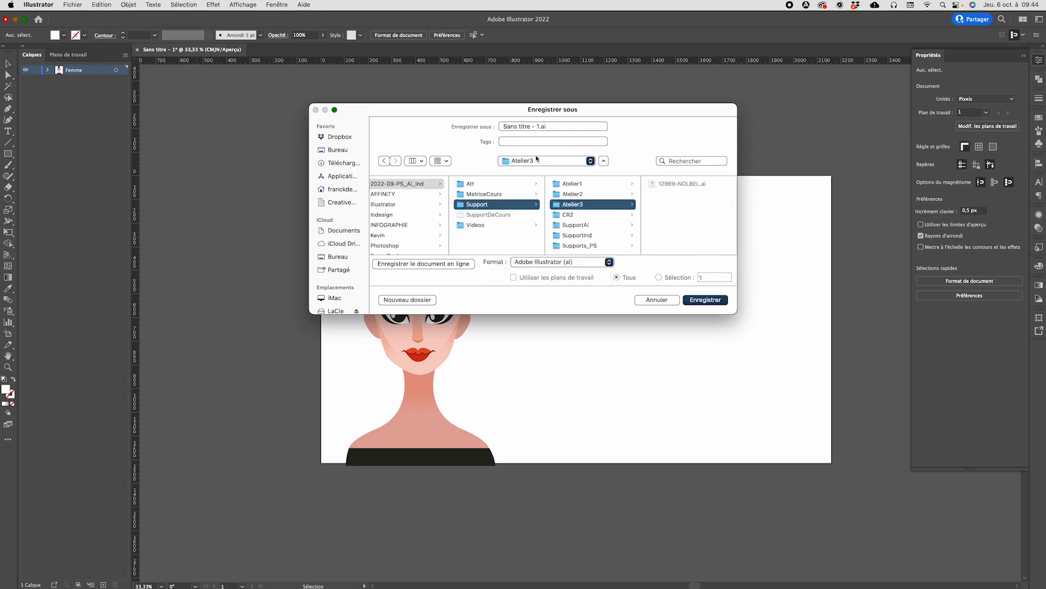
Name the file BandeauFeteMeres and save it in Illustrator format, accepting the Illustrator 2020 save options.
key("Tab")
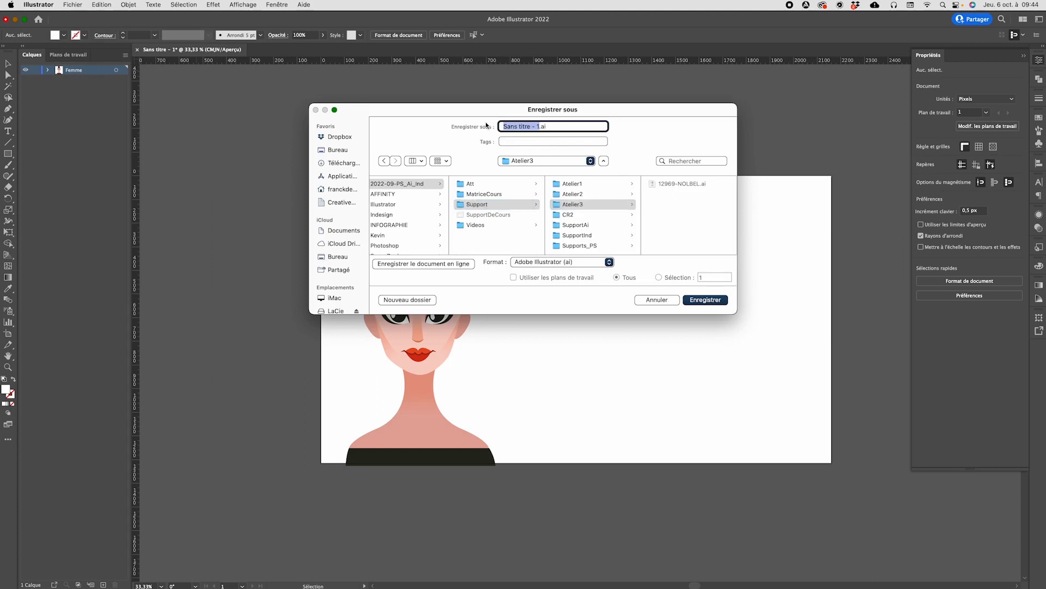
type("Bansdeau")
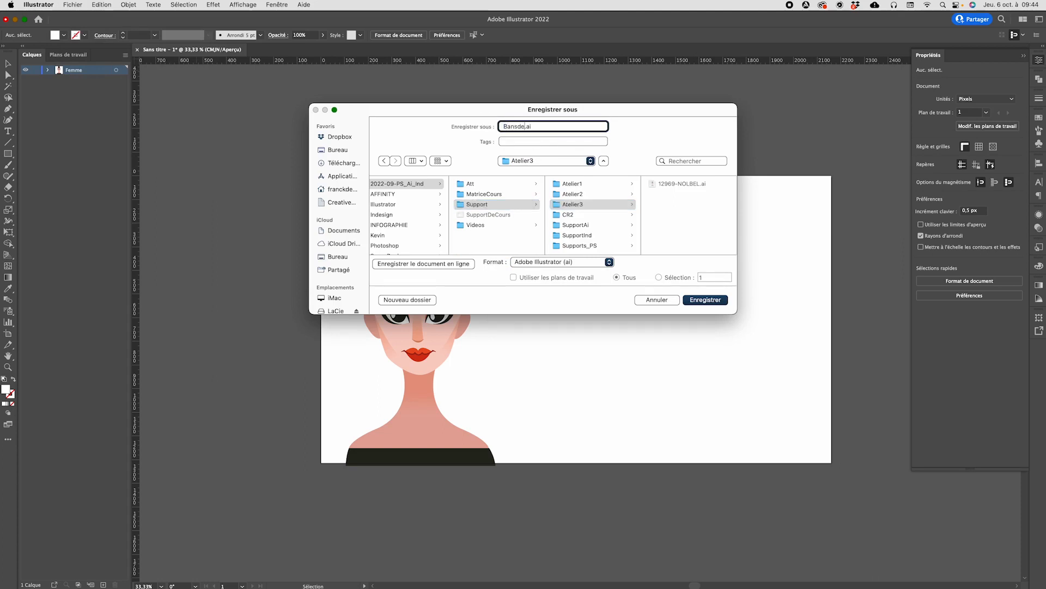
key("BackSpace")
key("BackSpace")
key("BackSpace")
key("BackSpace")
key("BackSpace")
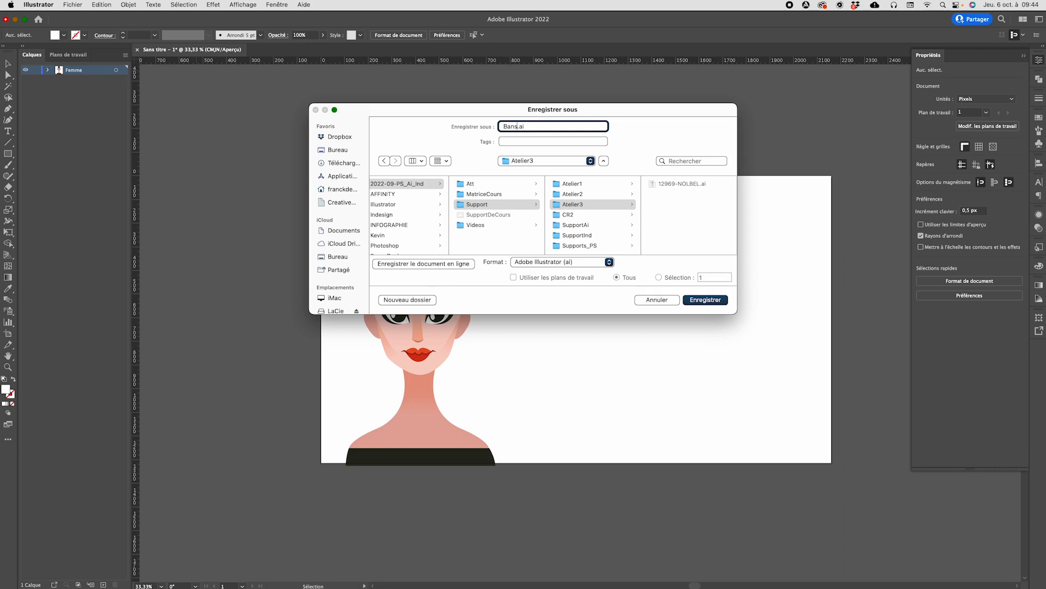
type("deauFeteMeres")
key("Return")
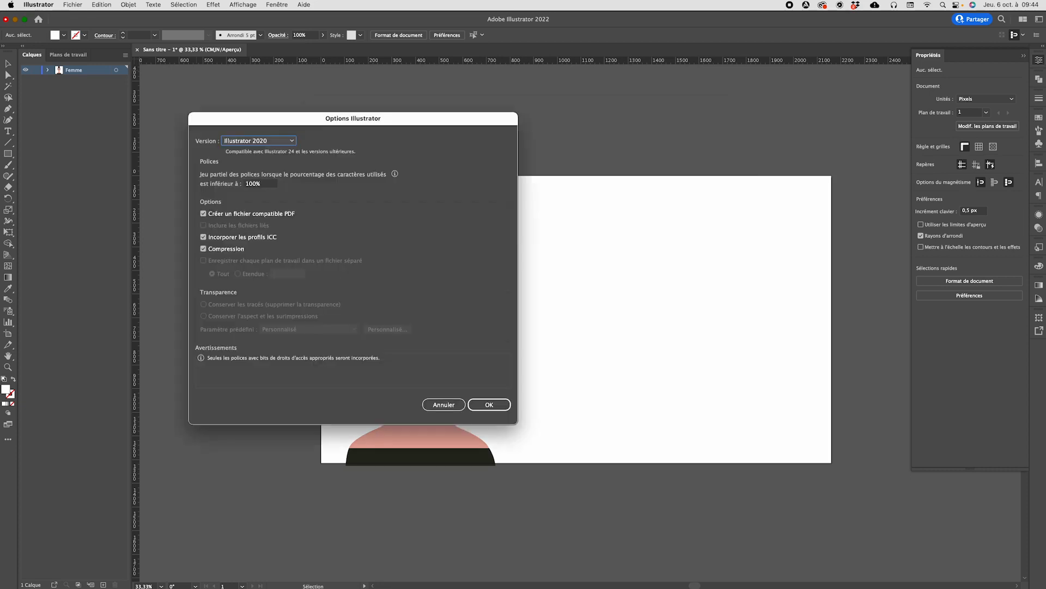
left_click(497, 408)
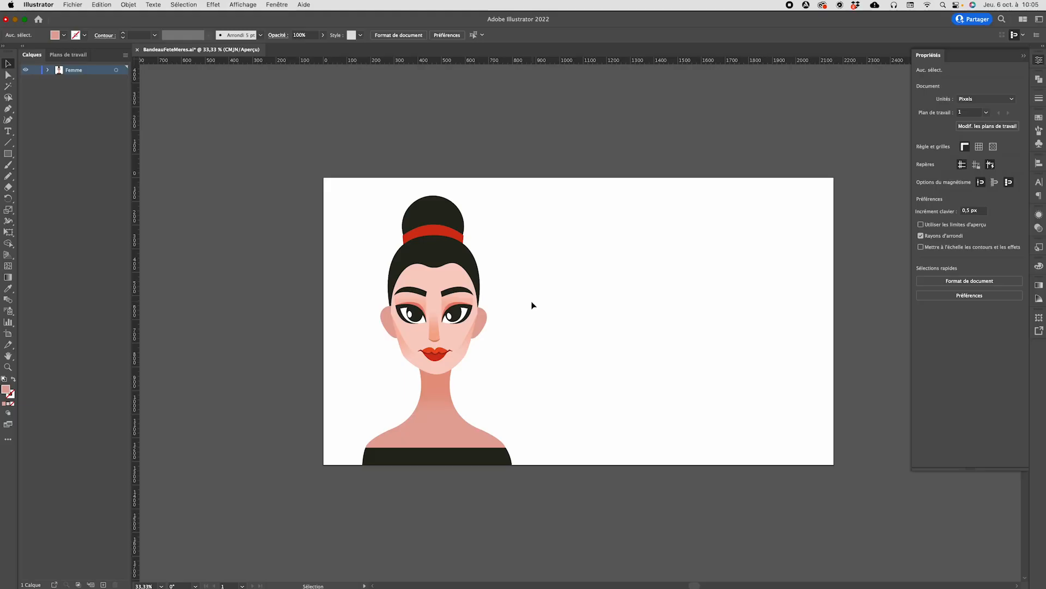
Open 41738.eps from the Atelier3 folder inside Support.
key("a")
key("super+o")
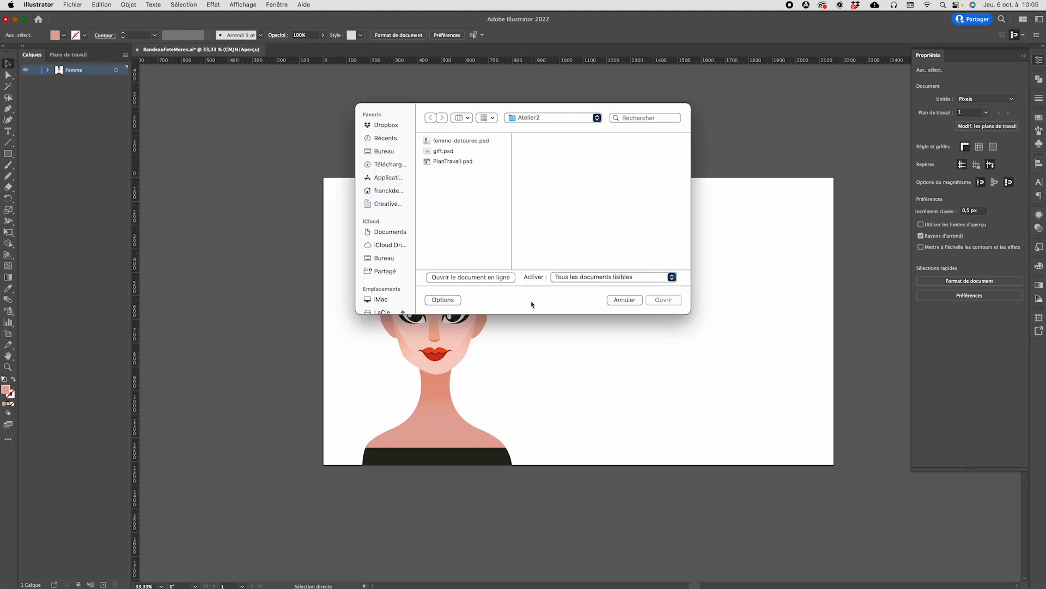
left_click(557, 122)
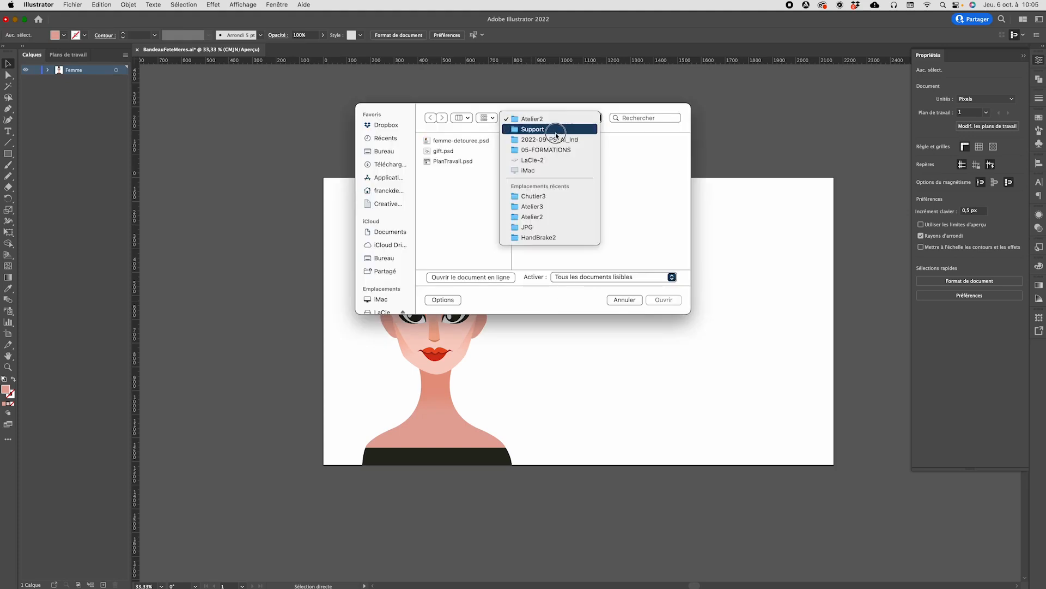
left_click(557, 133)
left_click(620, 163)
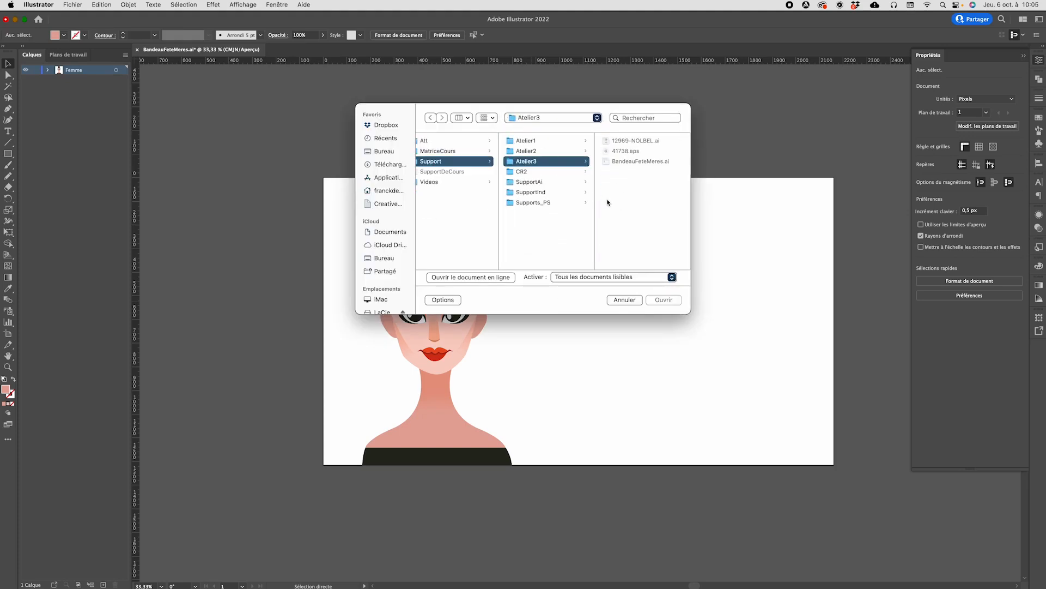
left_click(627, 151)
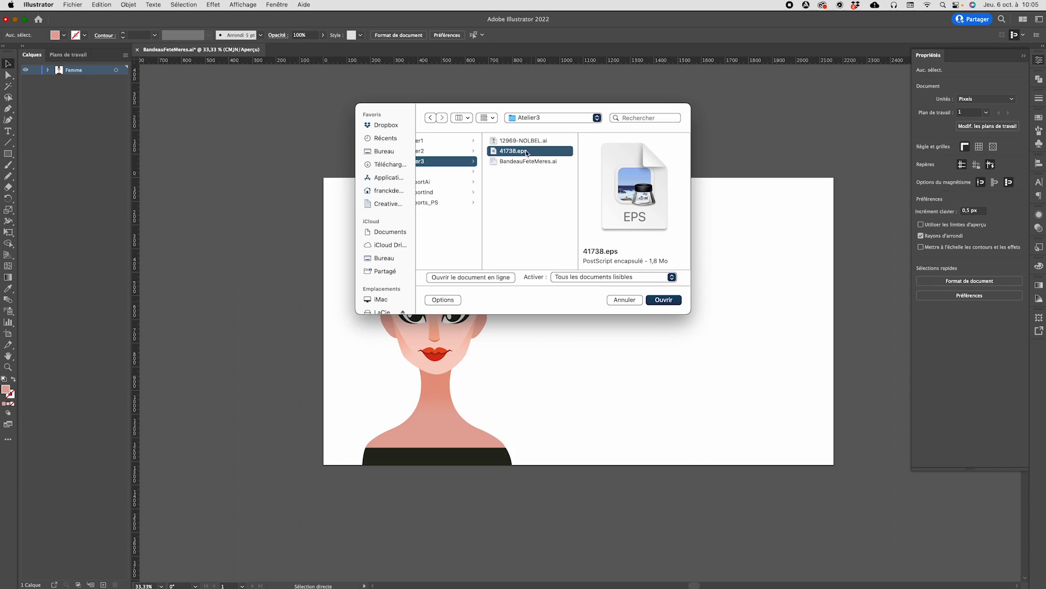
left_click(670, 301)
left_click(622, 329)
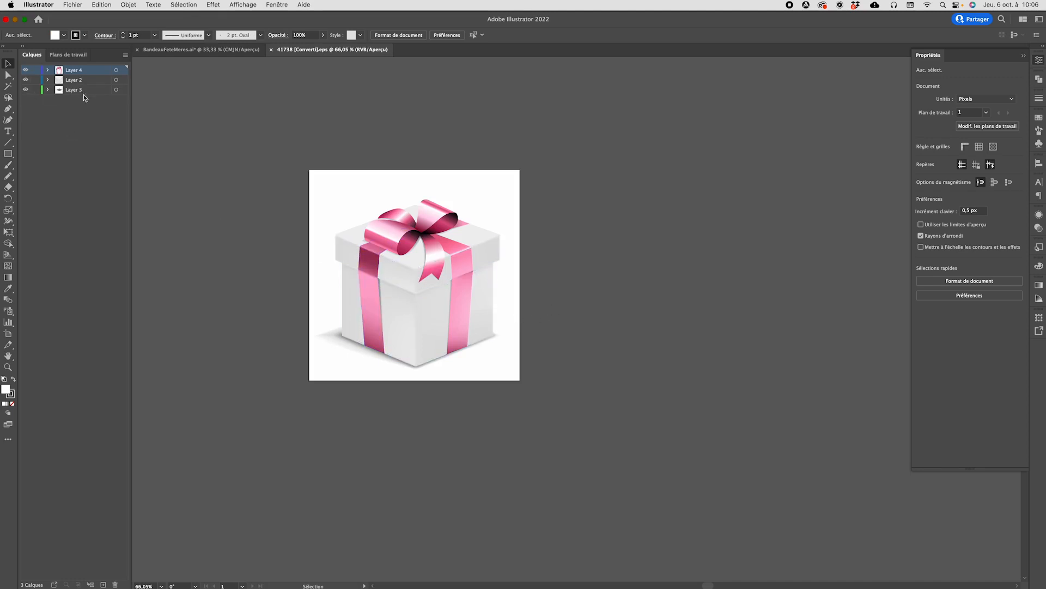
Hide the shadow on Layer 3 of the gift file and check what Layer 4 contains by toggling its visibility.
left_click(26, 89)
left_click(26, 90)
left_click(26, 90)
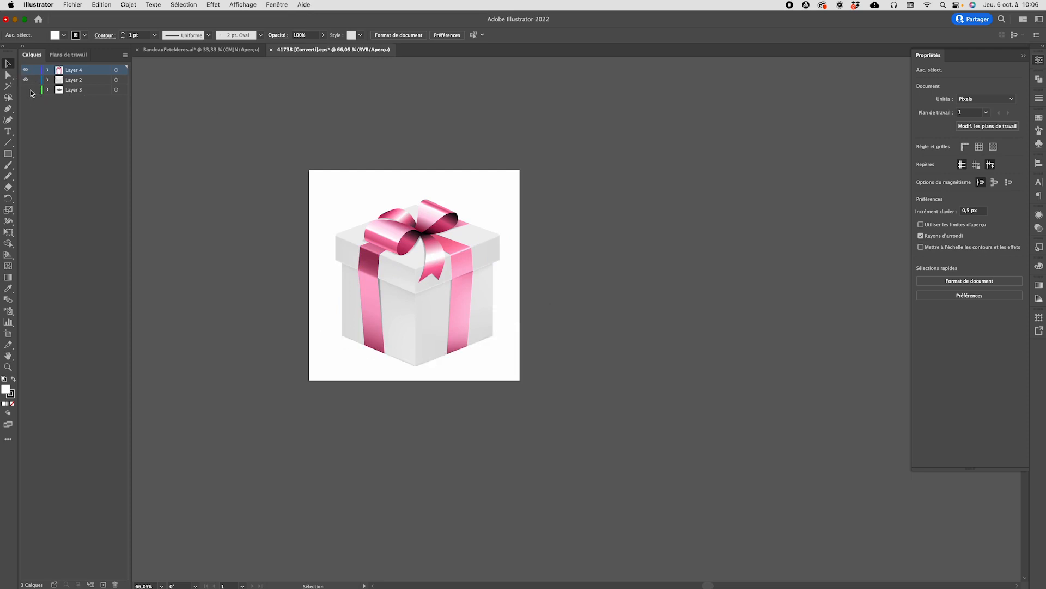
left_click(26, 70)
left_click(25, 69)
Select all the box artwork on Layer 2 of the gift file and copy it.
left_click(116, 80)
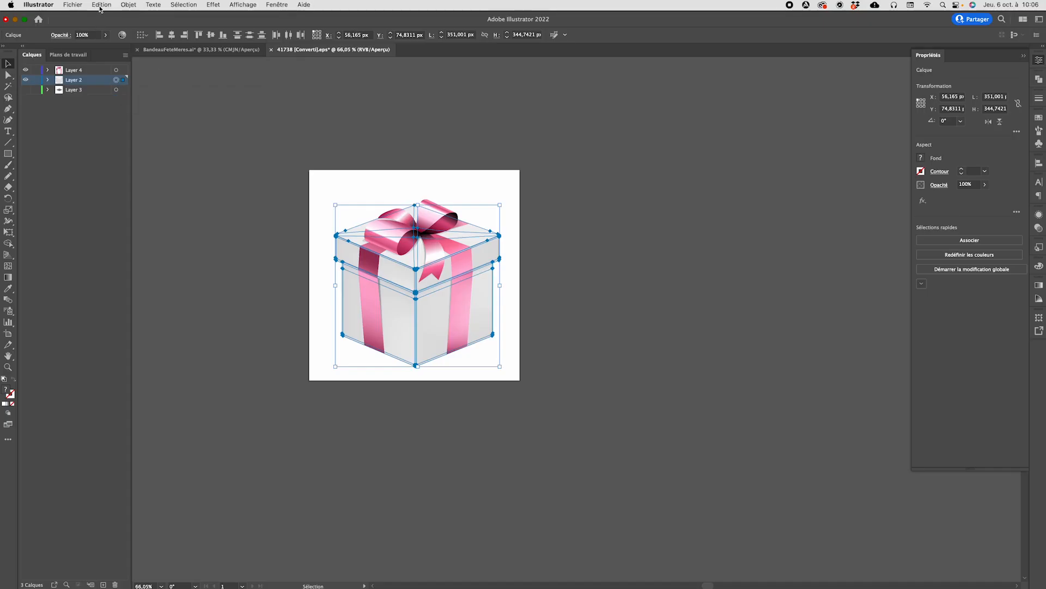
left_click(101, 5)
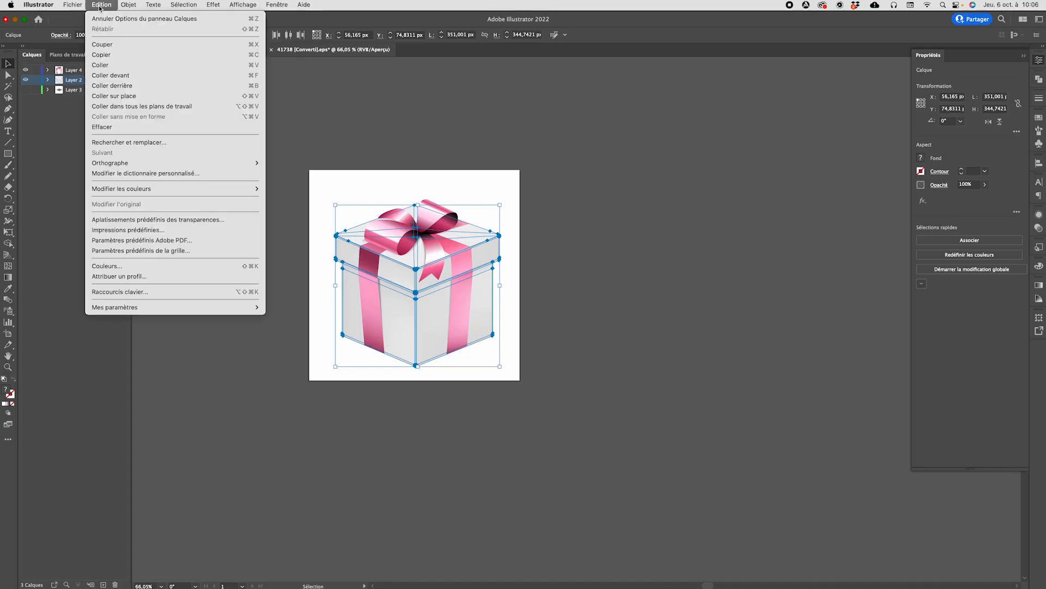
left_click(101, 54)
Return to BandeauFeteMeres.ai and create a new layer named Cadeau above the Femme layer.
left_click(177, 52)
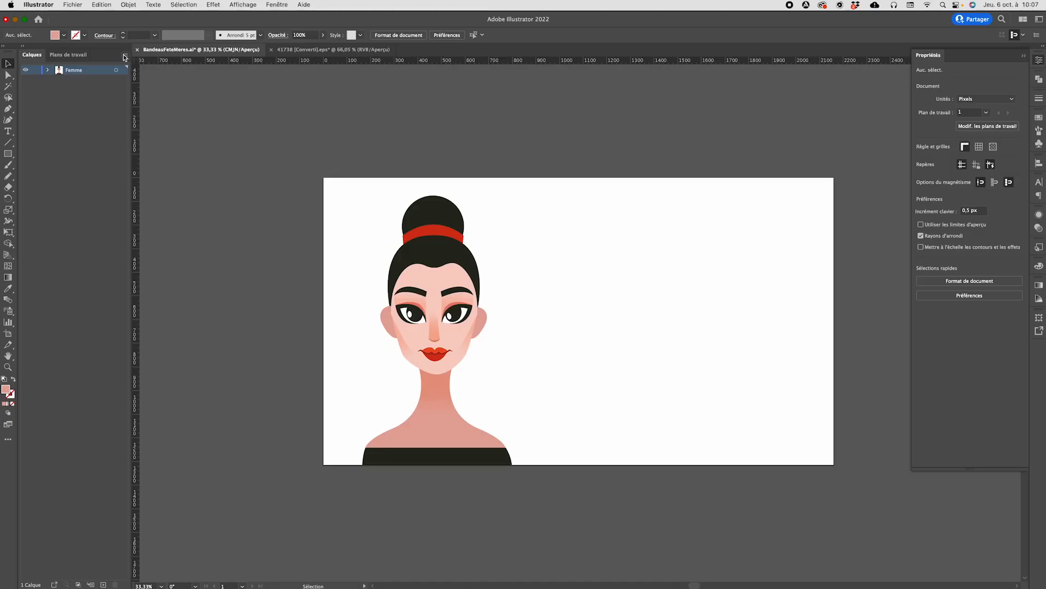
left_click(125, 55)
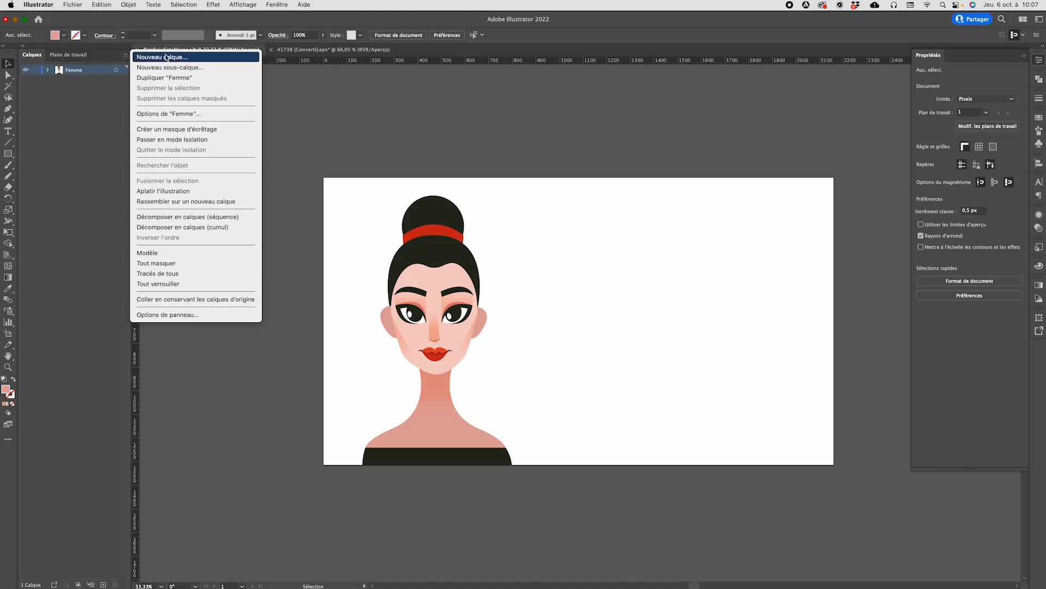
left_click(146, 57)
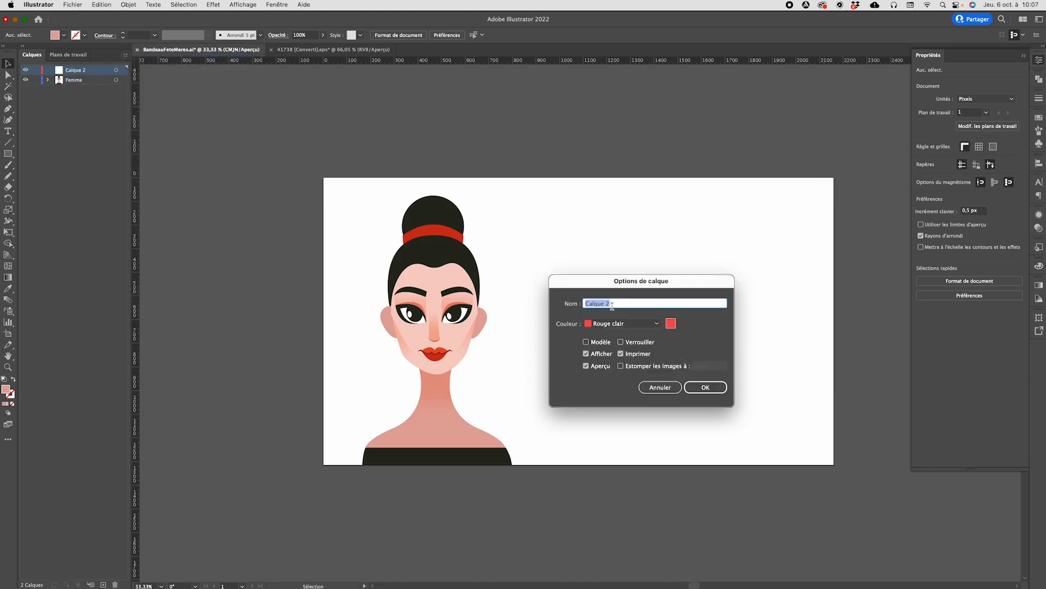
type("Cadeau")
key("Return")
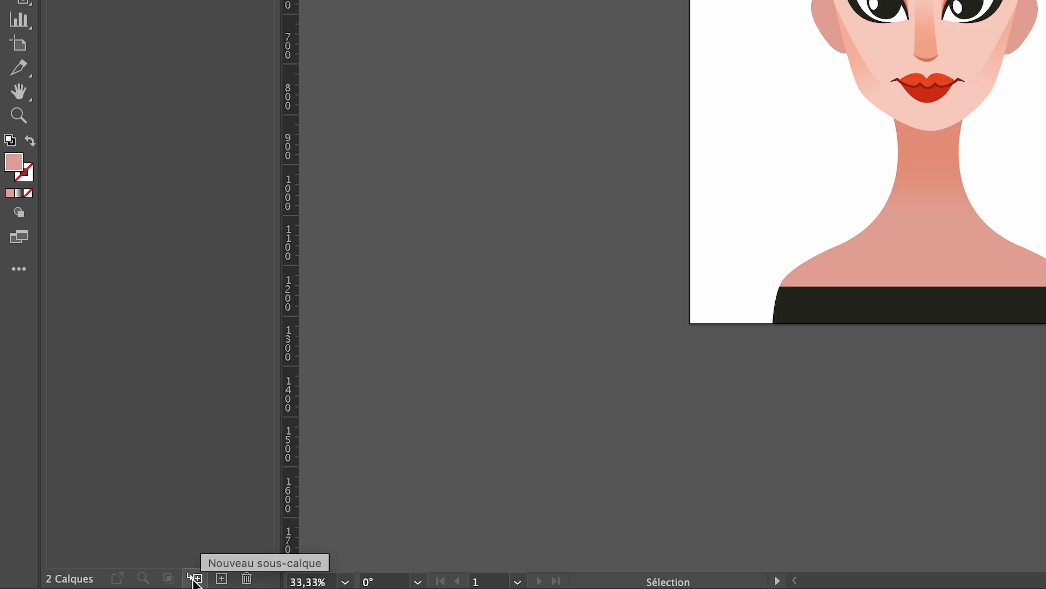
Add a sublayer inside the Cadeau layer and name it Box.
left_click(195, 579)
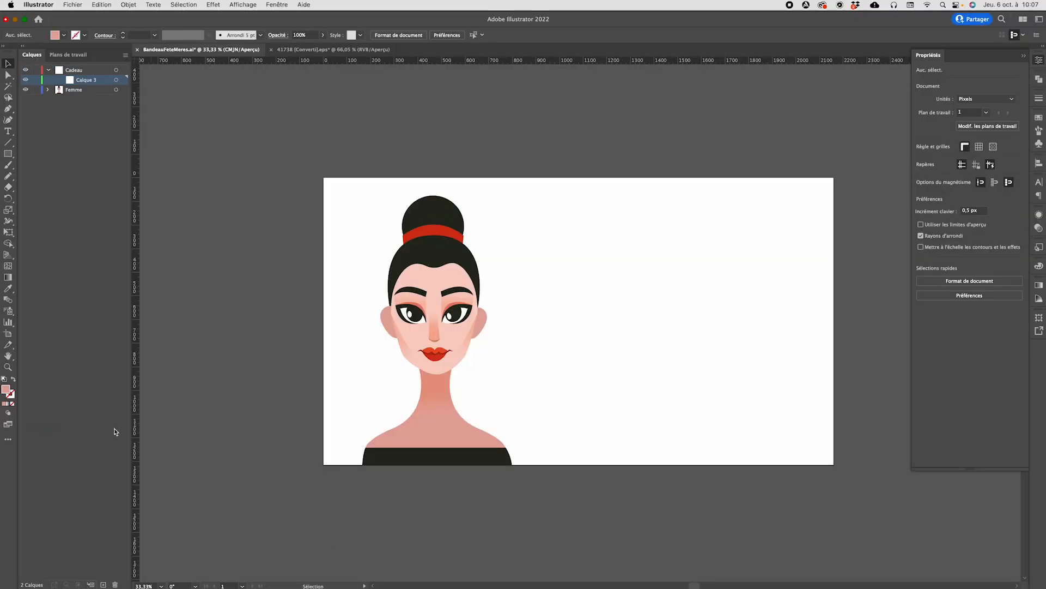
double_click(83, 83)
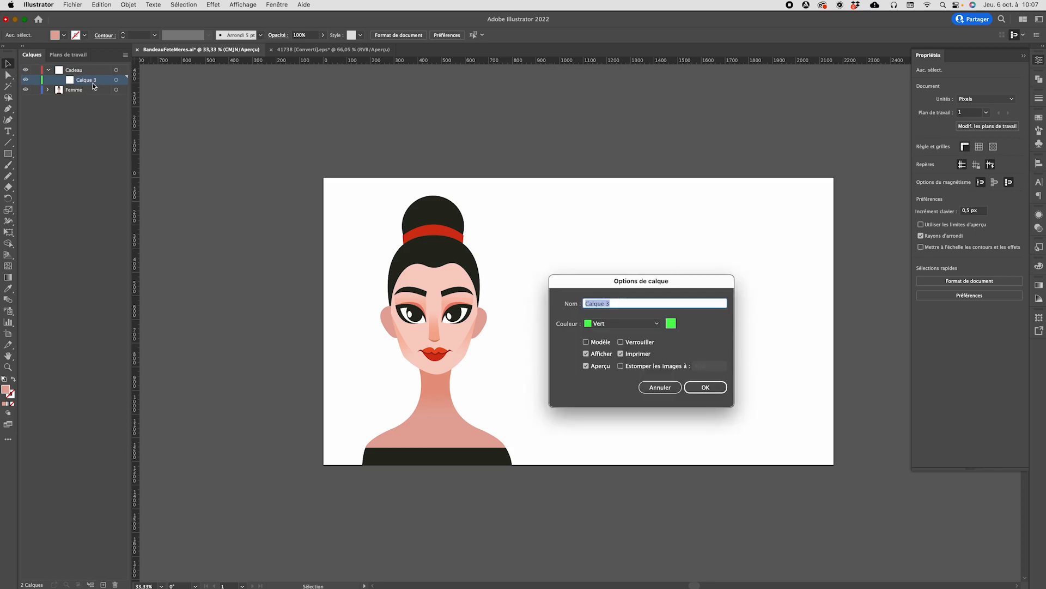
type("Box")
key("Return")
Paste the copied gift box onto the Box sublayer and deselect it.
key("a")
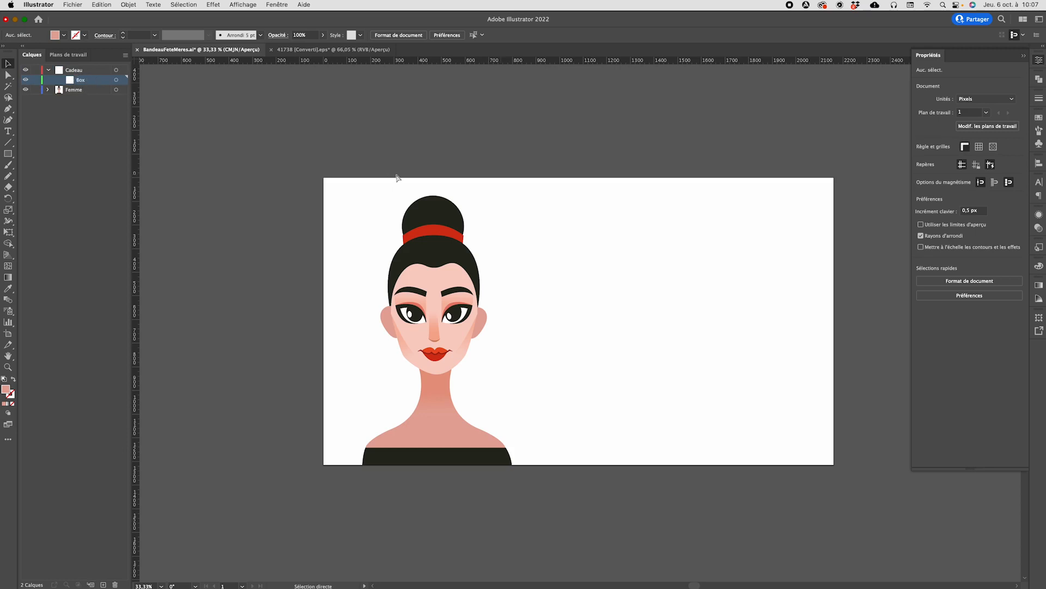
key("super+v")
key("v")
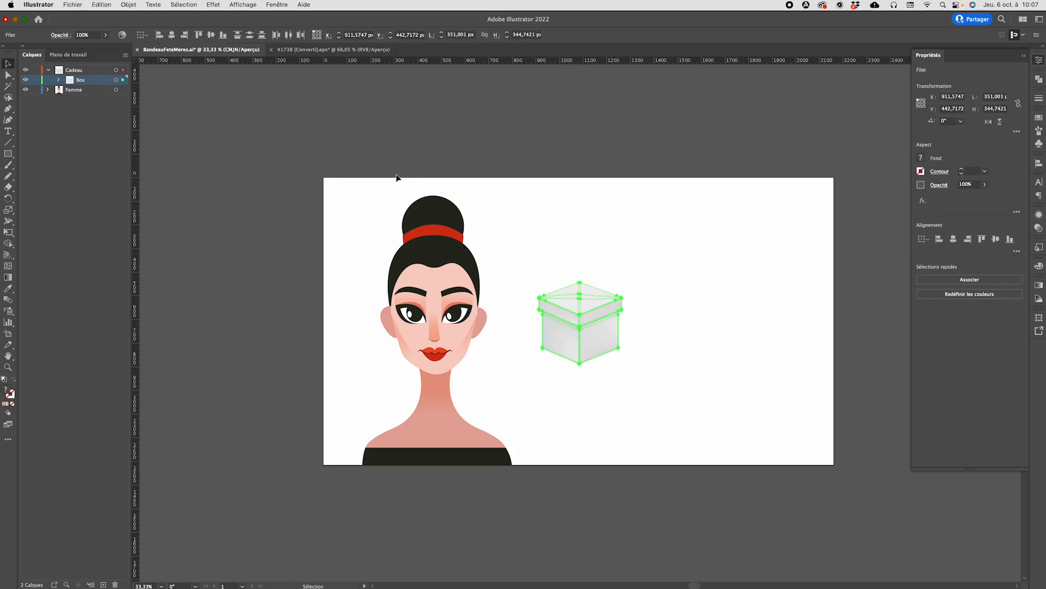
left_click(556, 248)
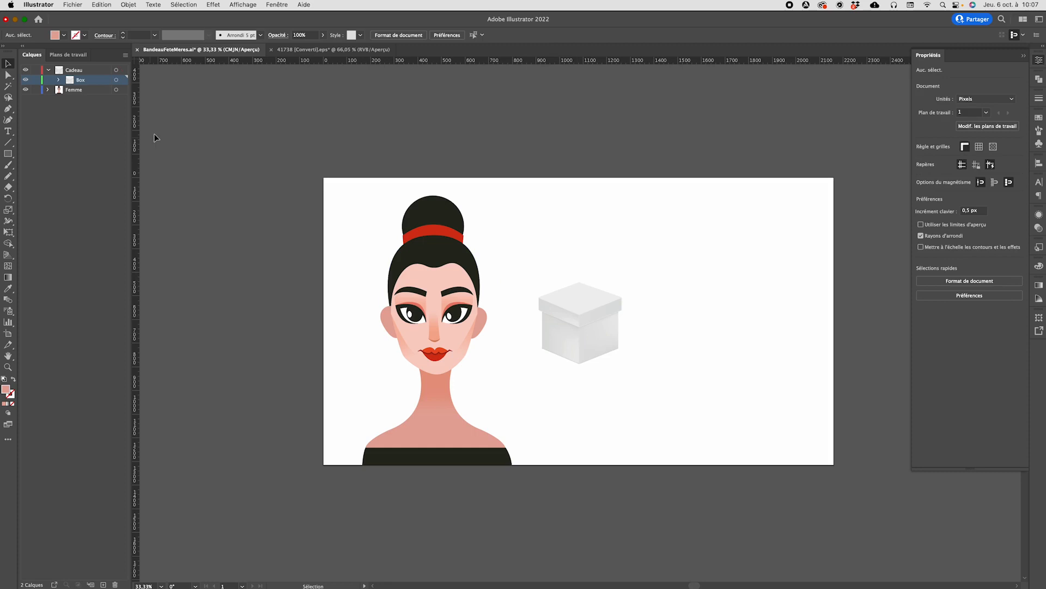
Switch to the 41738 gift file, select all the ribbon artwork on Layer 4 and copy it.
left_click(339, 50)
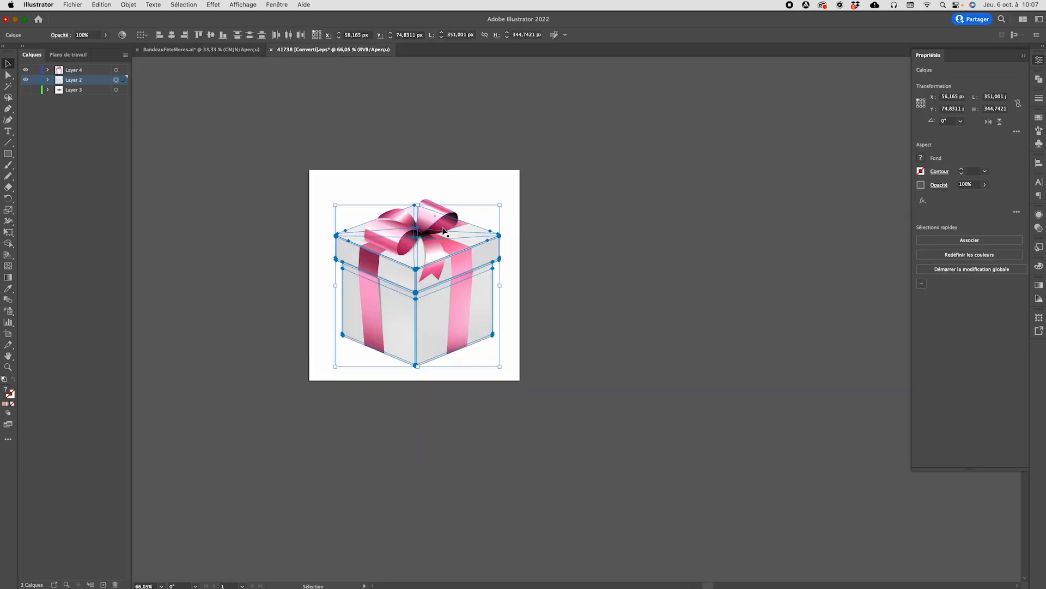
left_click(116, 71)
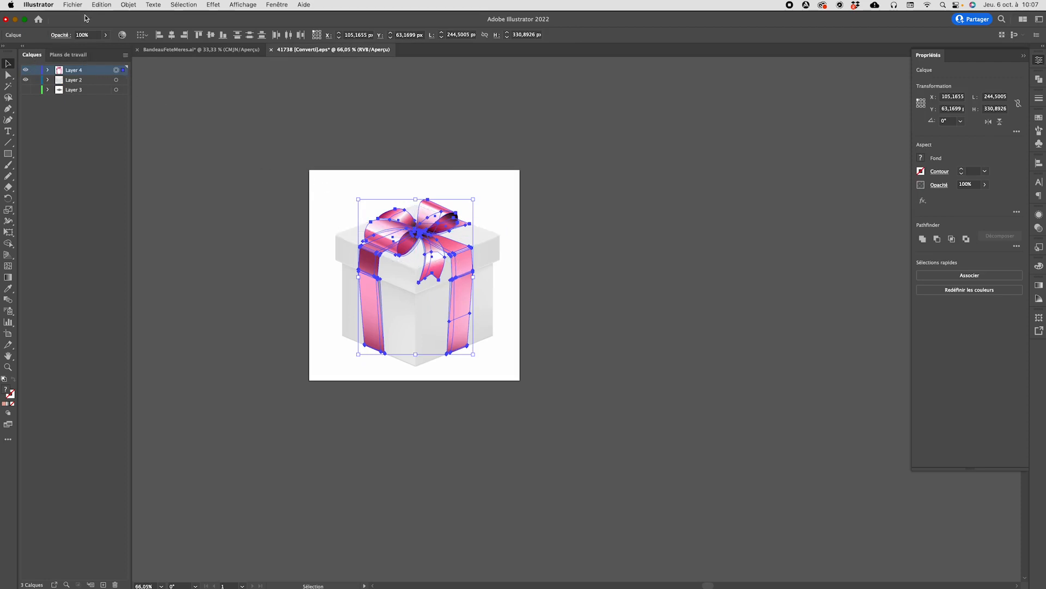
left_click(100, 5)
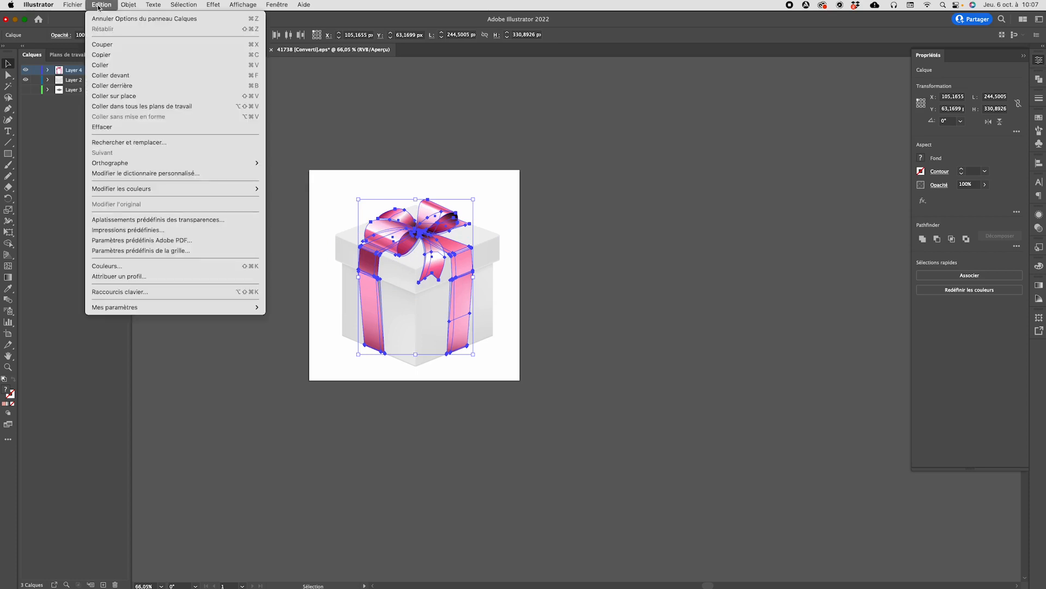
left_click(119, 55)
left_click(82, 56)
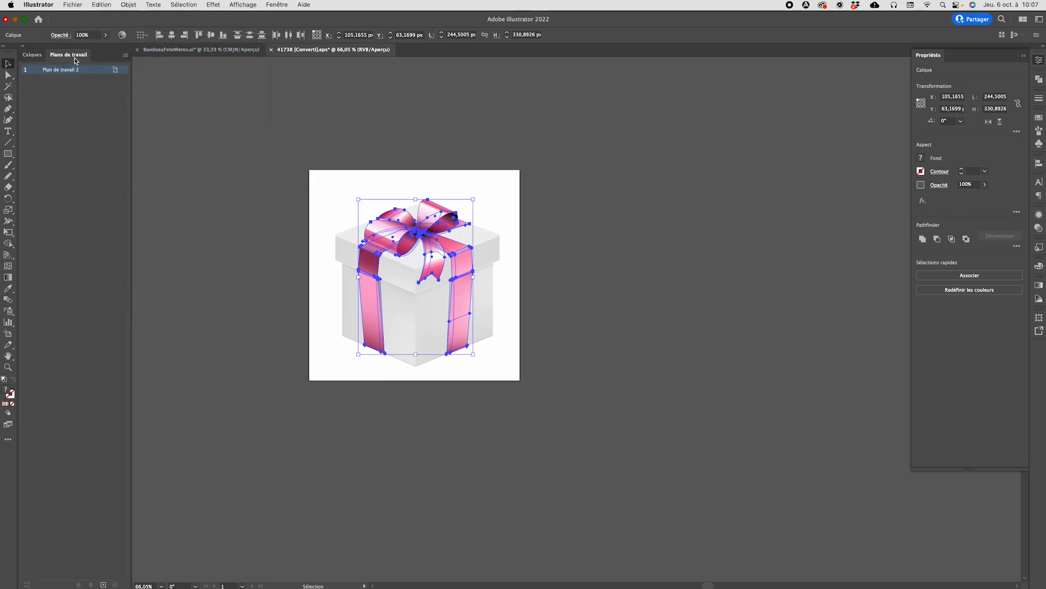
left_click(32, 54)
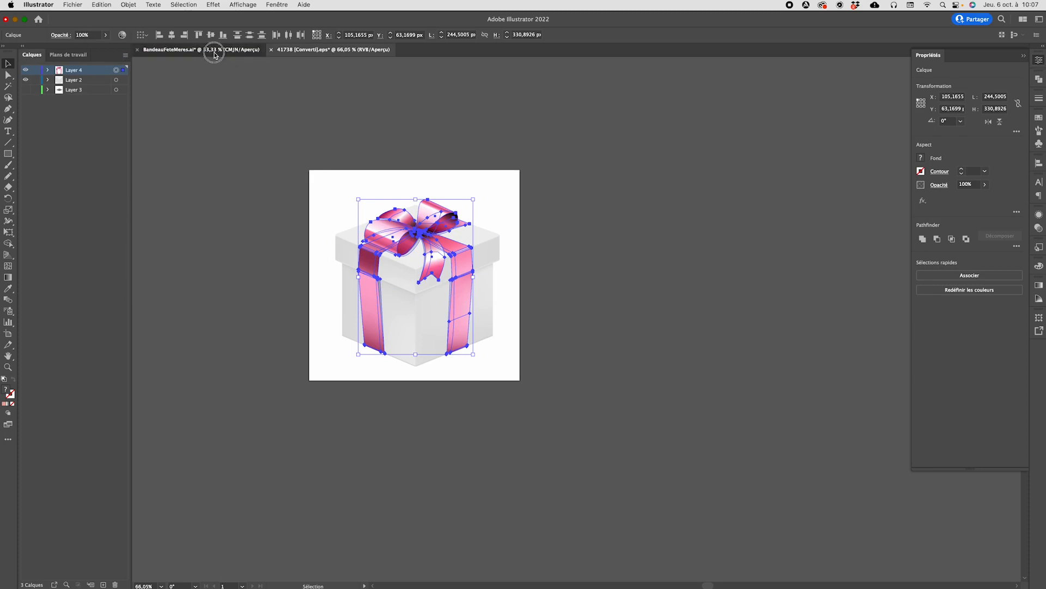
In BandeauFeteMeres.ai, add a sublayer named Bandes inside the Cadeau layer and paste the ribbon onto it.
left_click(207, 50)
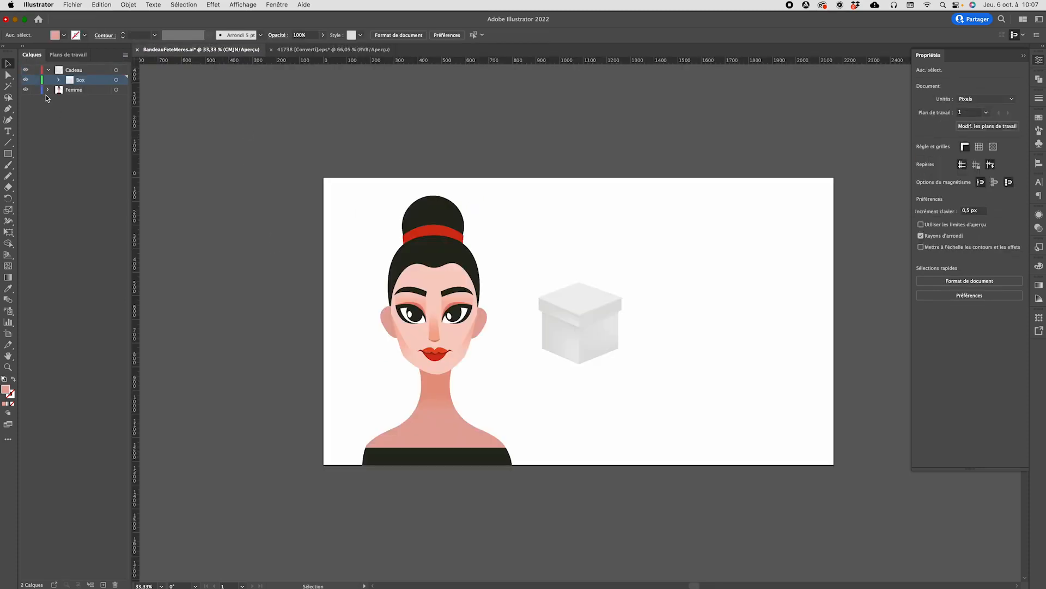
left_click(78, 71)
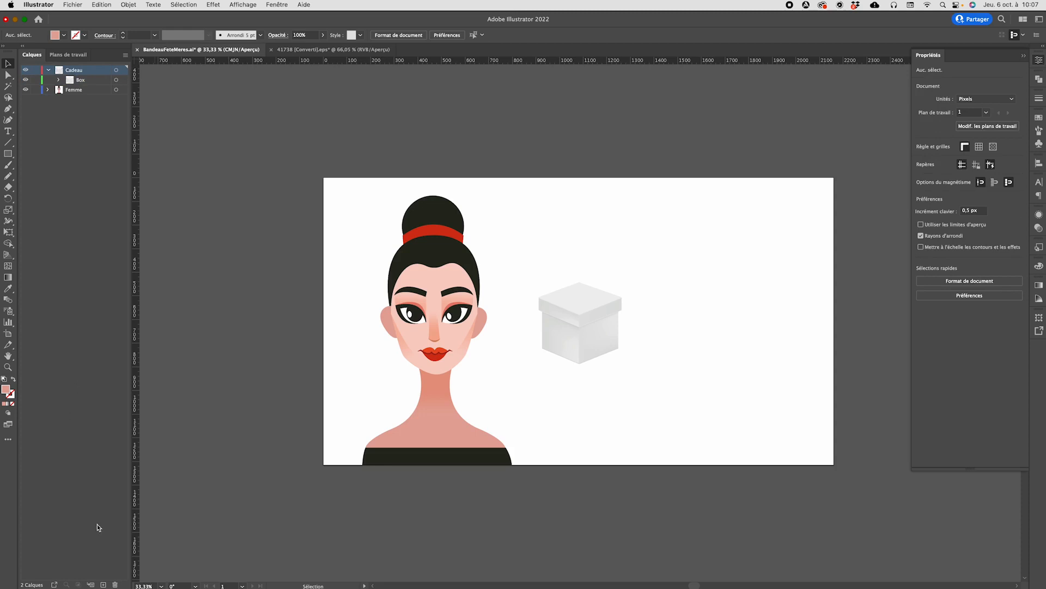
left_click(90, 585)
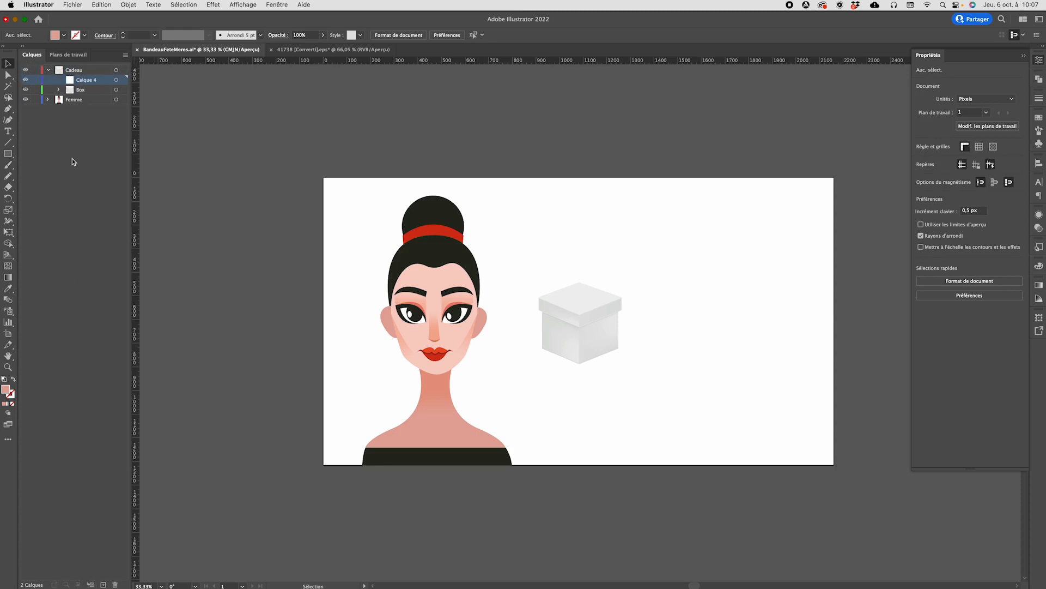
double_click(86, 80)
type("Bandes")
key("Return")
key("super+v")
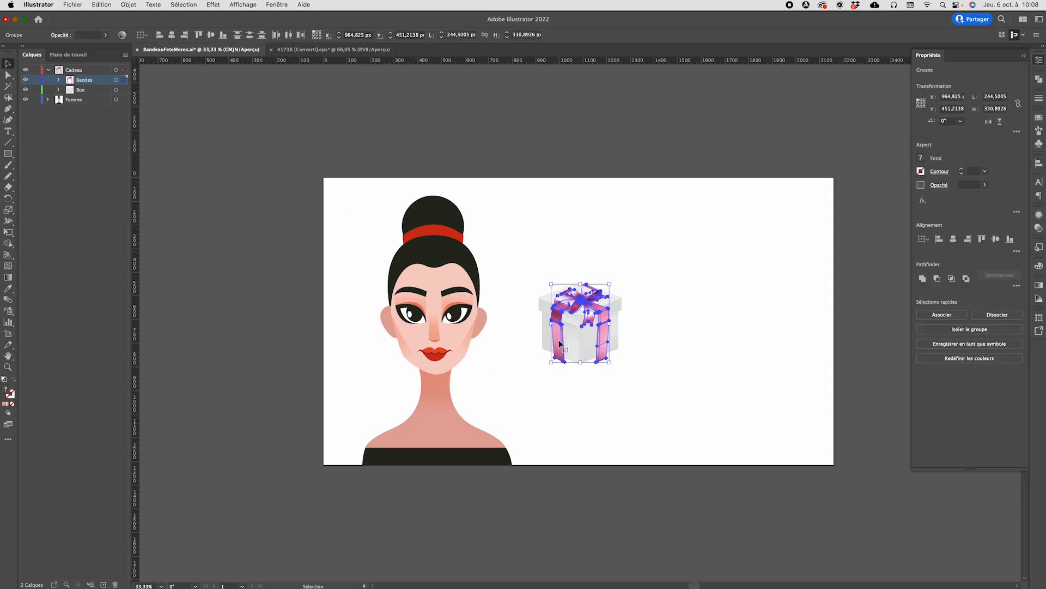